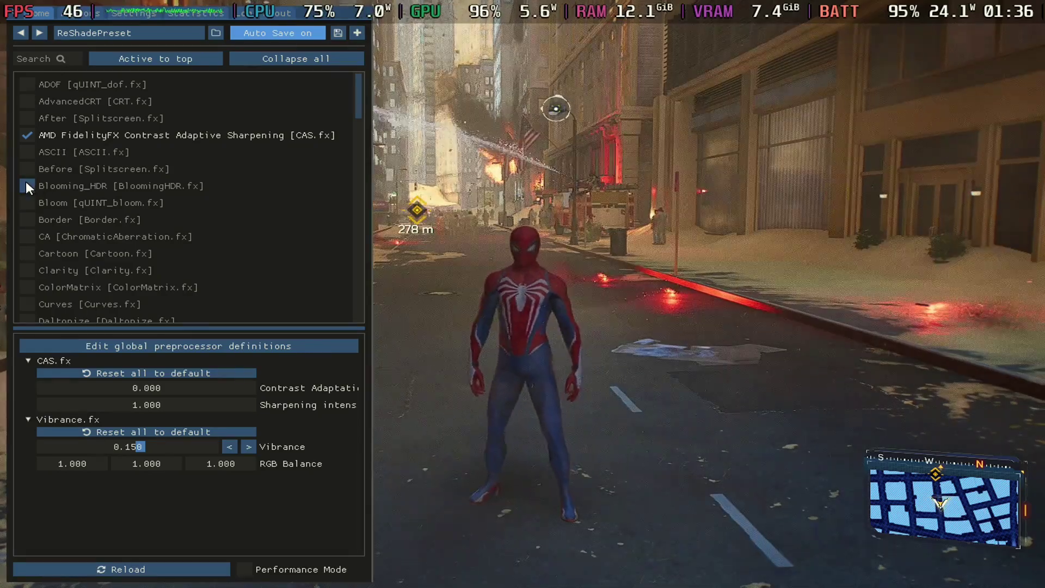
Step: Leave Blooming_HDR enabled after several test toggles, and switch qUINT Bloom on then back off
click(26, 183)
click(26, 183)
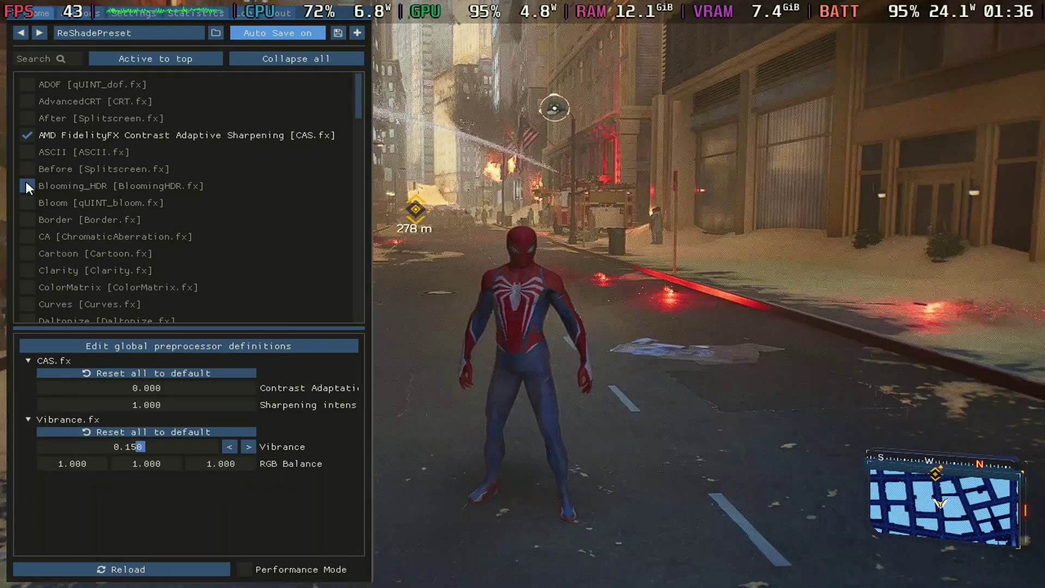
click(25, 183)
click(26, 183)
click(26, 183)
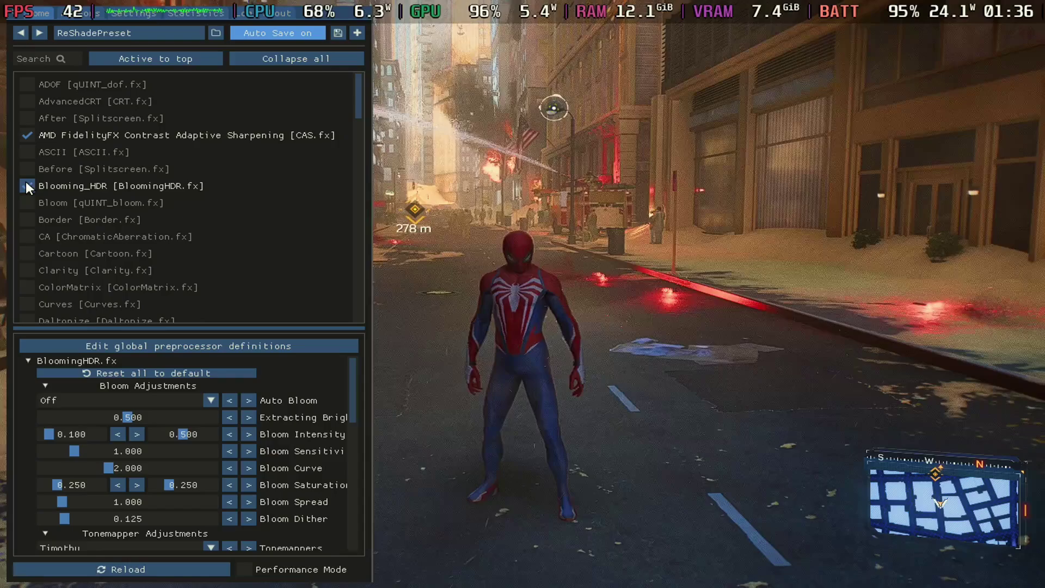
click(25, 183)
click(26, 183)
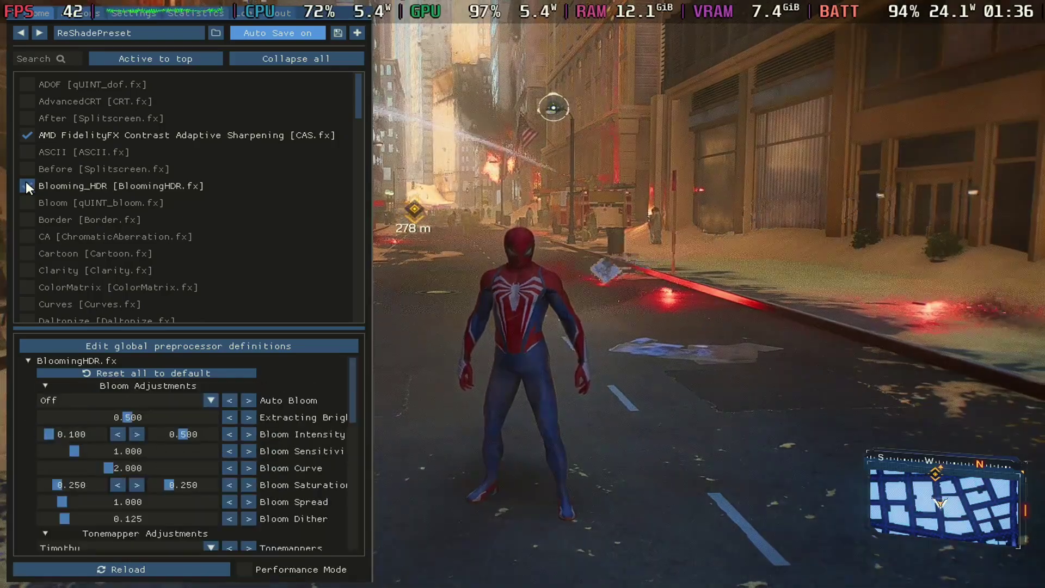
click(25, 183)
click(26, 183)
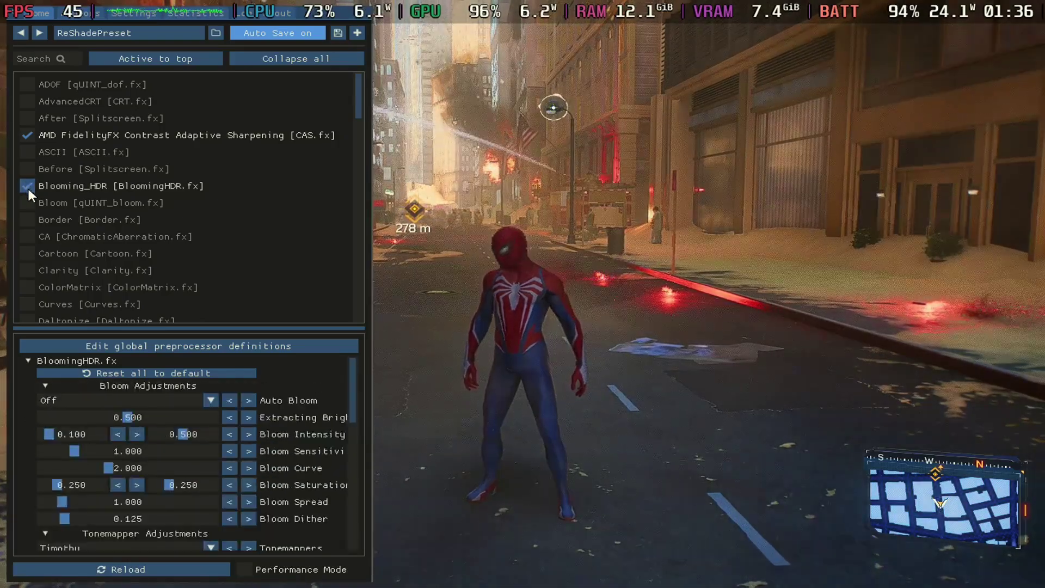
click(29, 201)
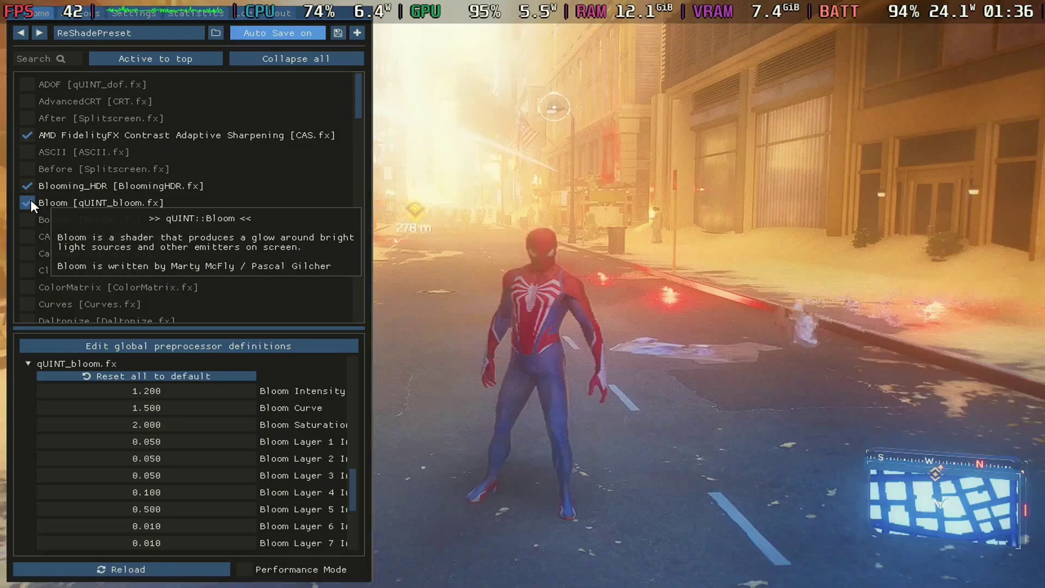
click(31, 200)
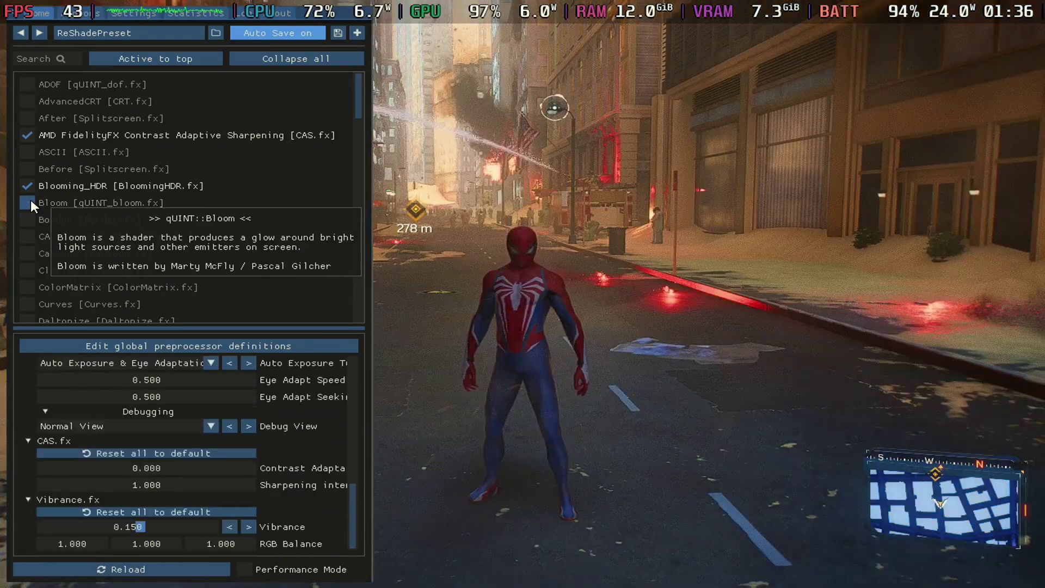
Step: After enabling the Cartoon effect, download LetMeReShade-v0.3.zip from GitHub in Firefox and return to Dolphin
click(30, 252)
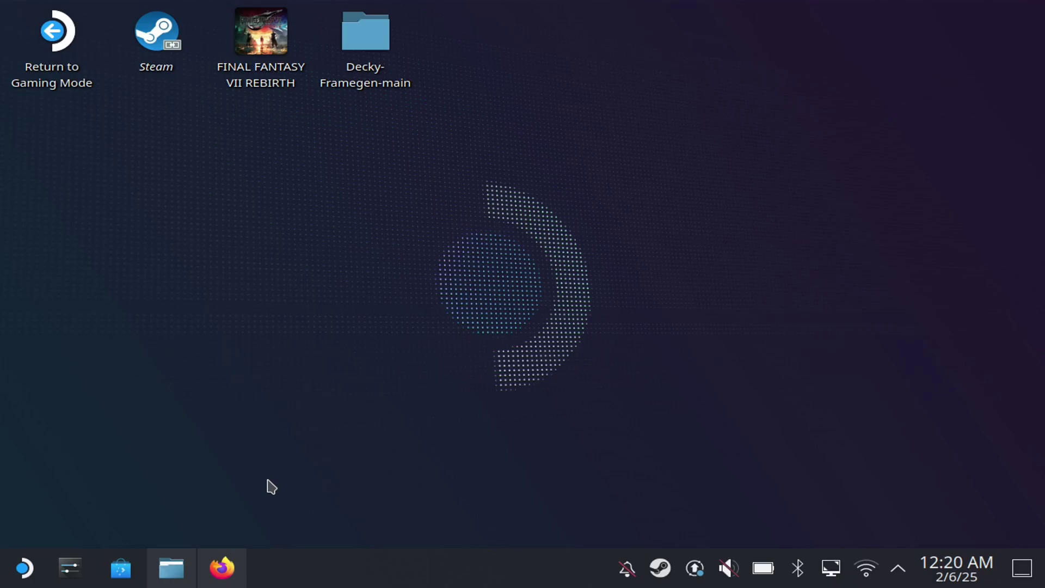
click(240, 567)
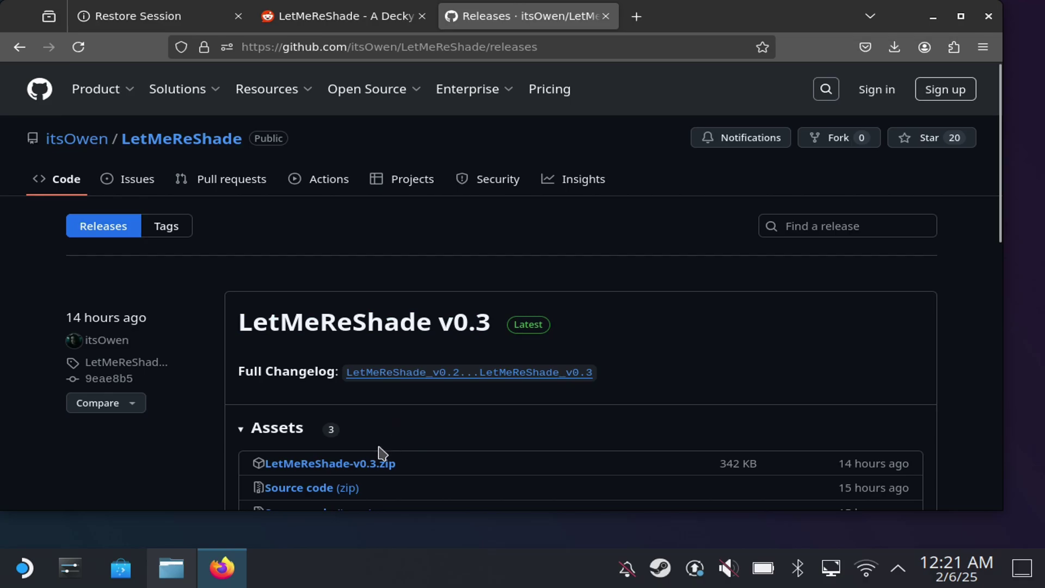
click(378, 468)
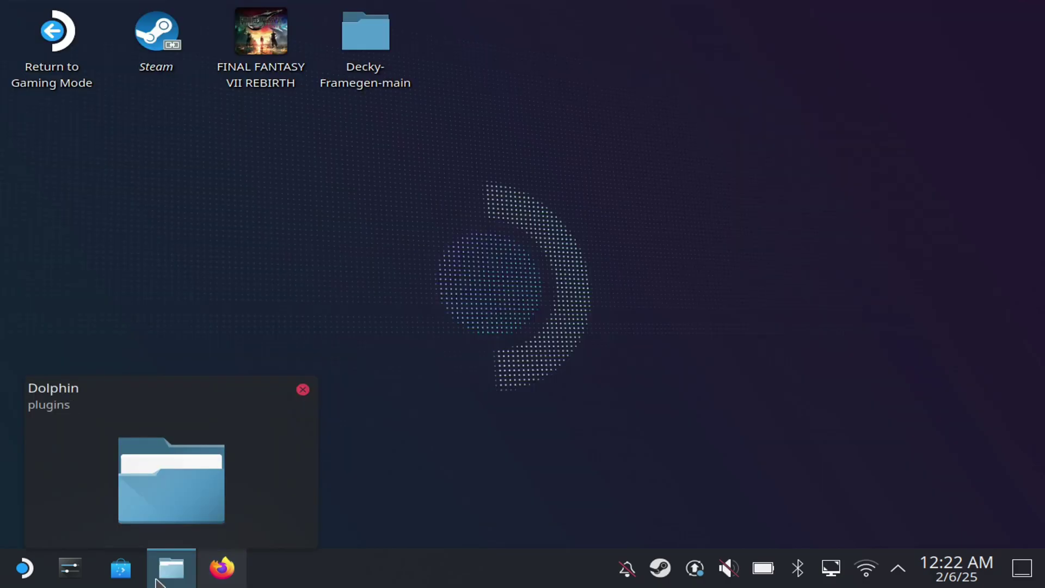
click(158, 582)
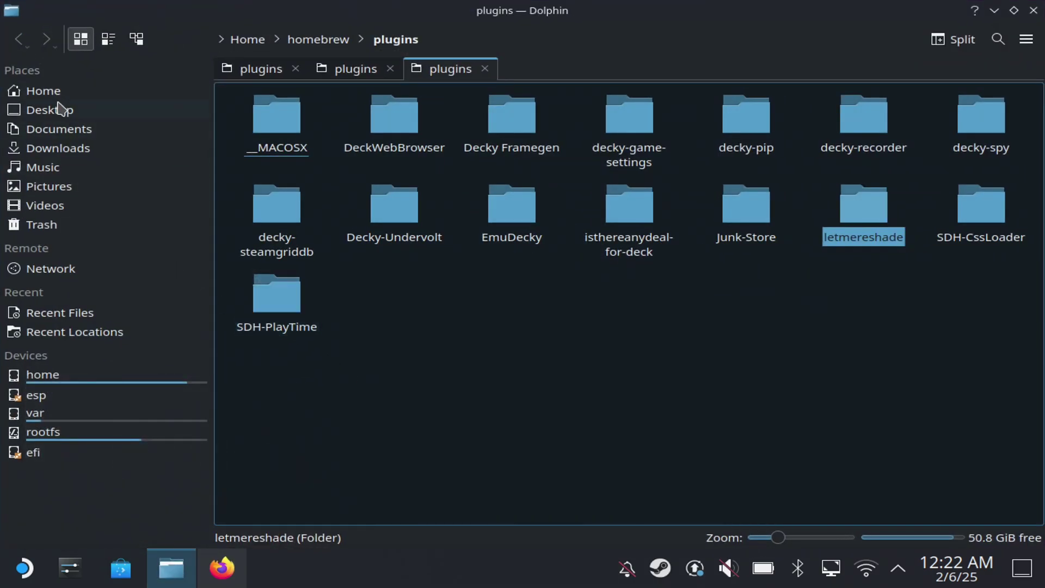
Step: Open the Downloads folder, starting a new folder there and then cancelling it
click(58, 148)
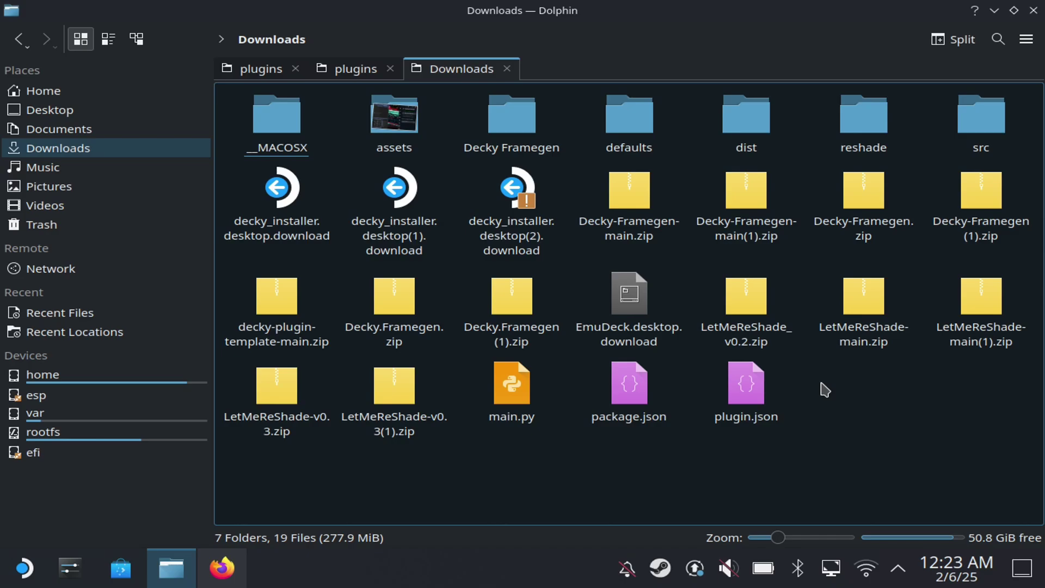
right_click(796, 179)
mouse_move(833, 199)
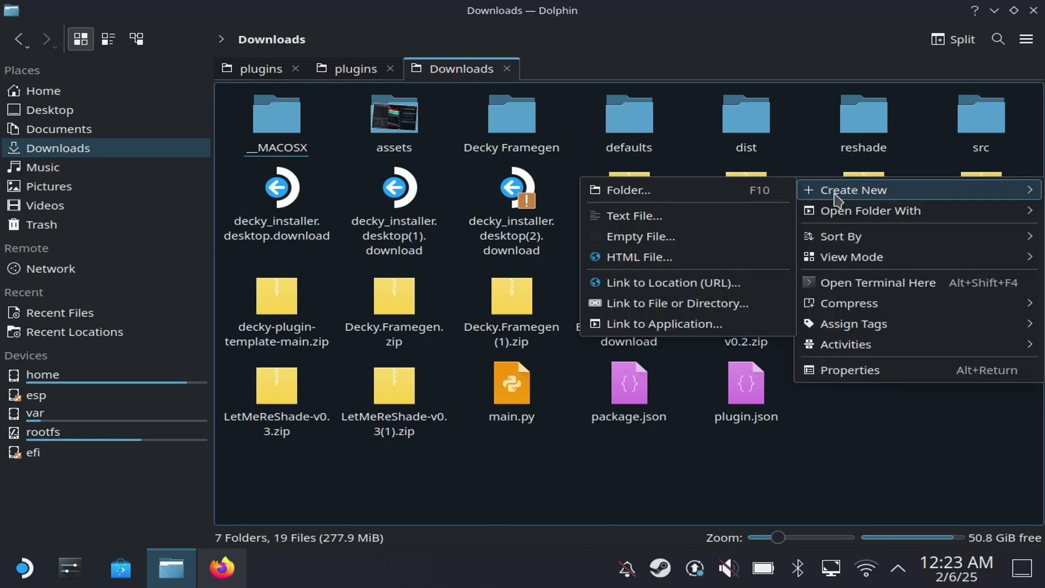
click(754, 201)
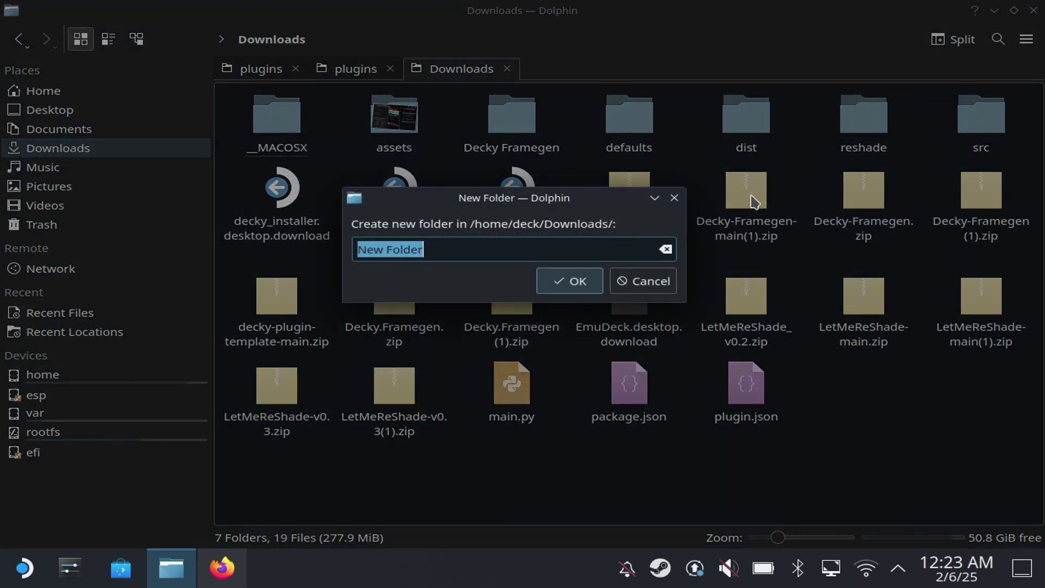
key(Escape)
Step: Start extracting LetMeReShade-v0.3(1).zip to the defaults folder, then close the dialog without extracting
right_click(394, 393)
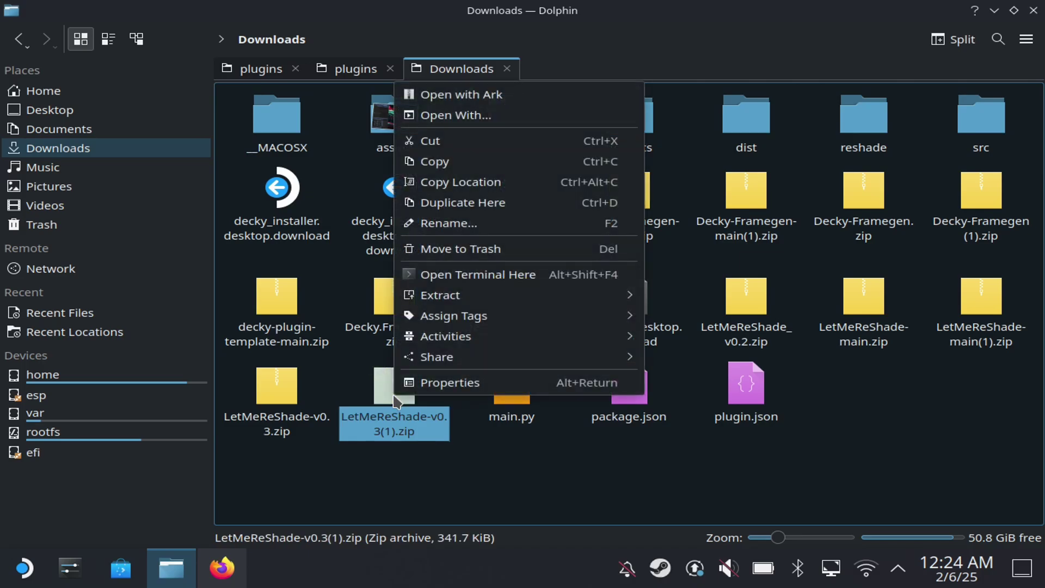
mouse_move(466, 299)
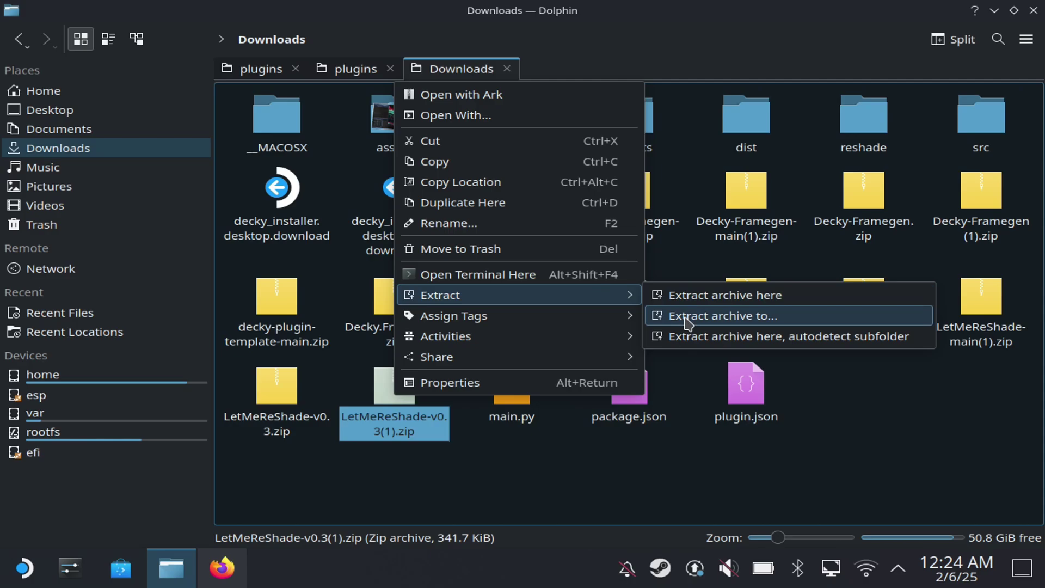
click(689, 323)
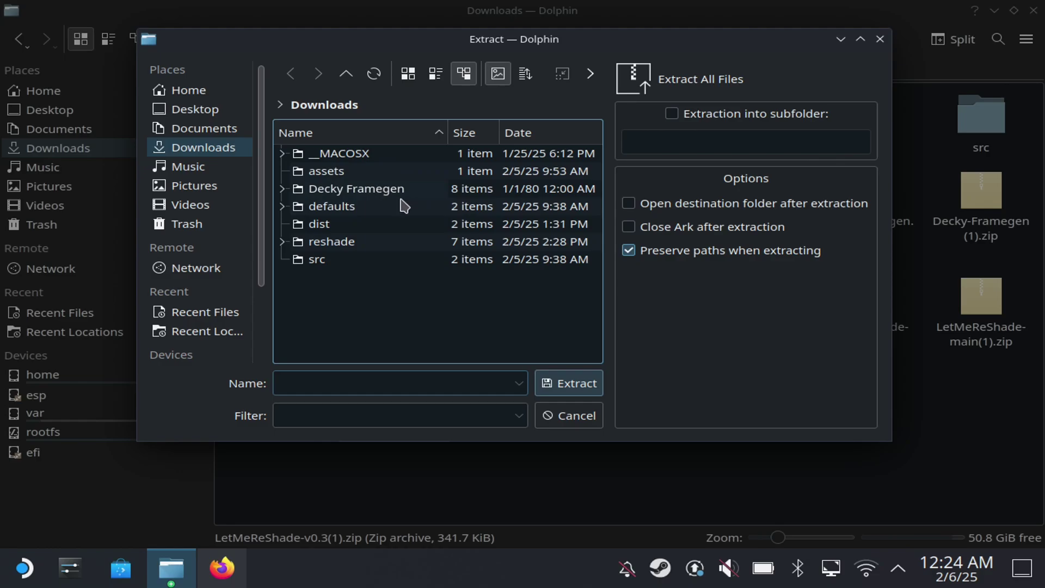
click(386, 208)
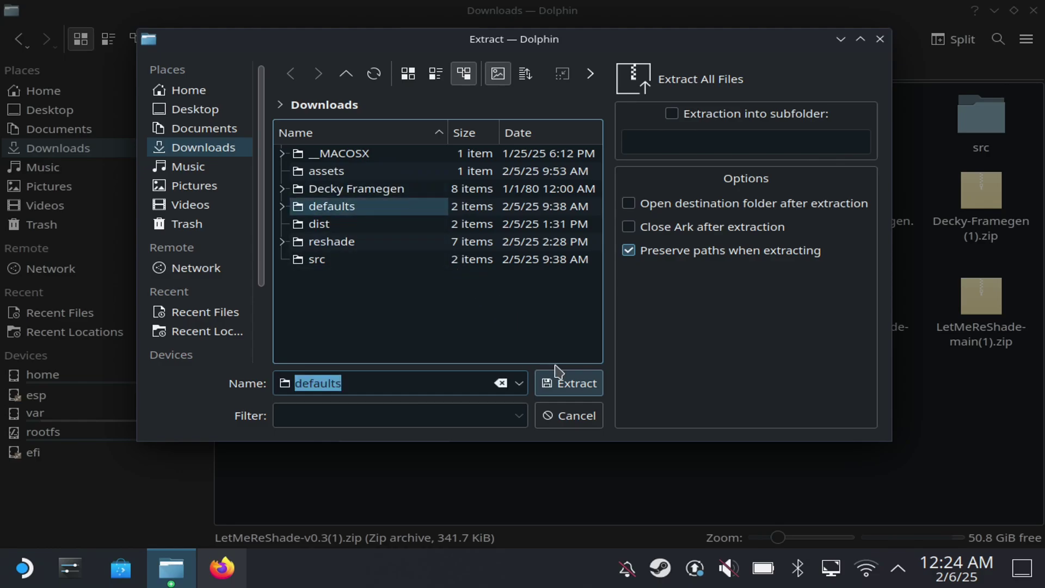
click(880, 39)
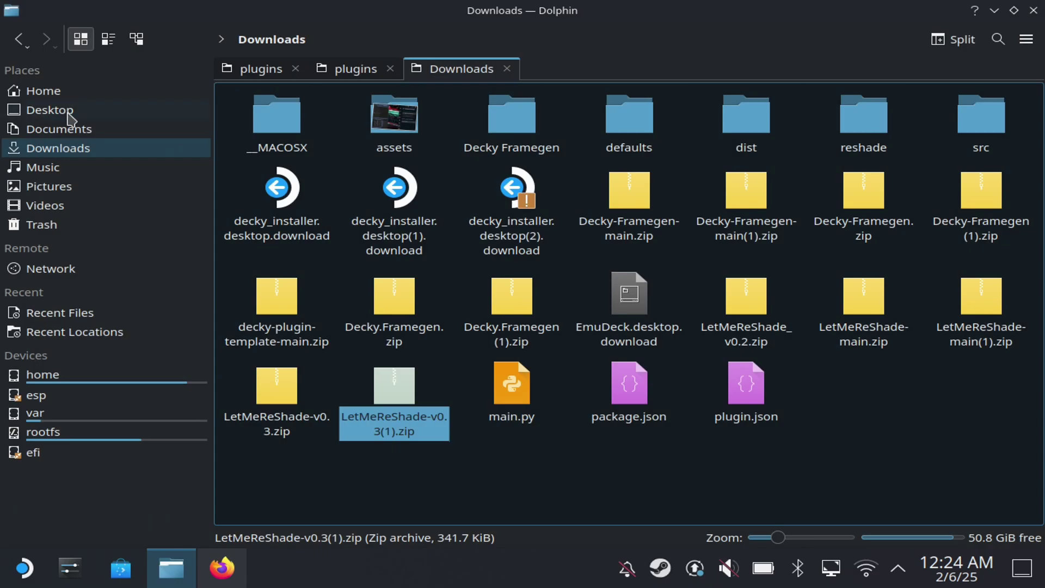
Step: Go from the home folder into homebrew and bring up the plugins folder's Properties
click(53, 95)
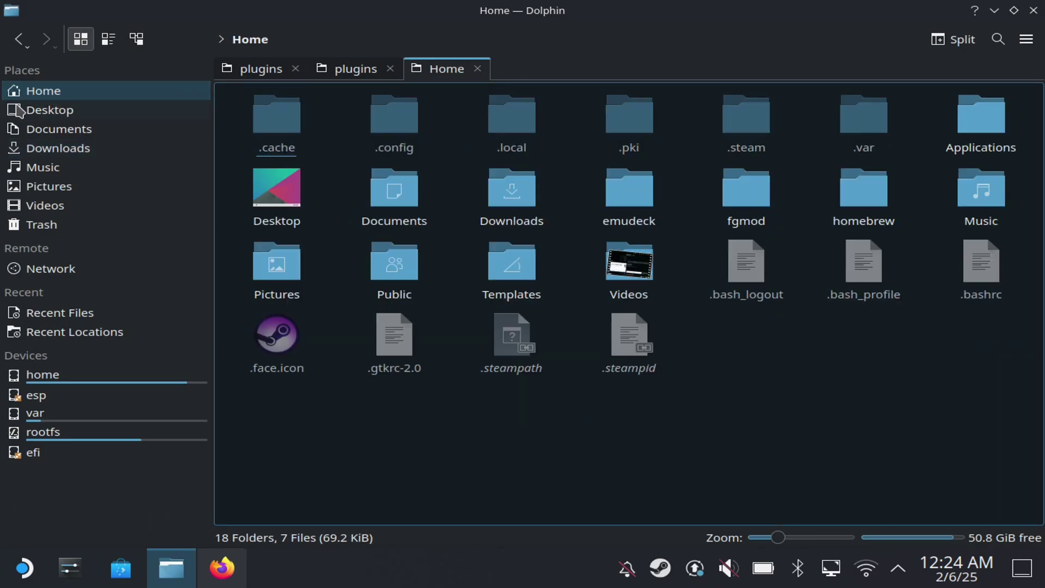
click(861, 218)
double_click(861, 217)
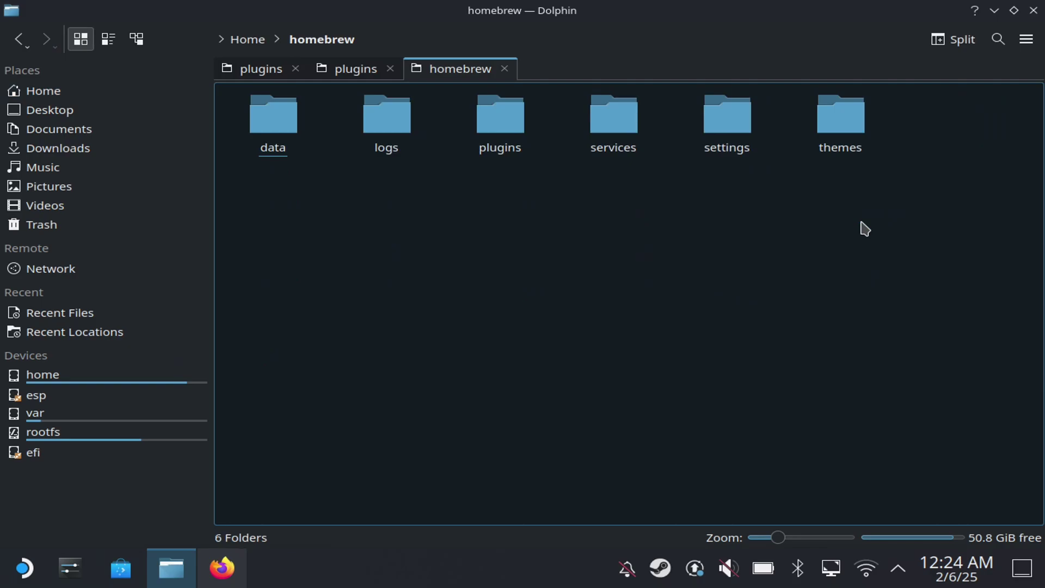
right_click(504, 140)
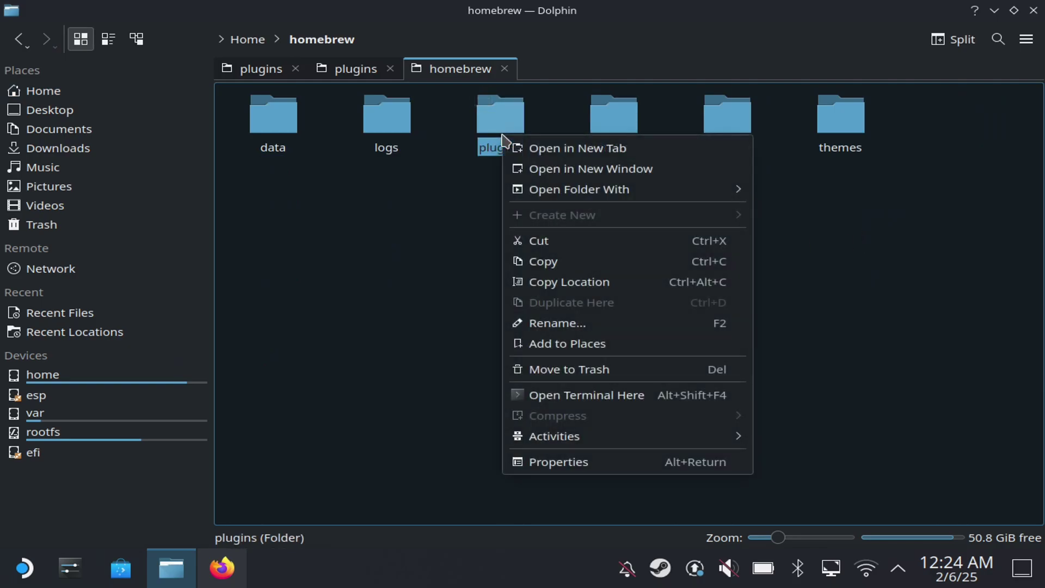
click(562, 461)
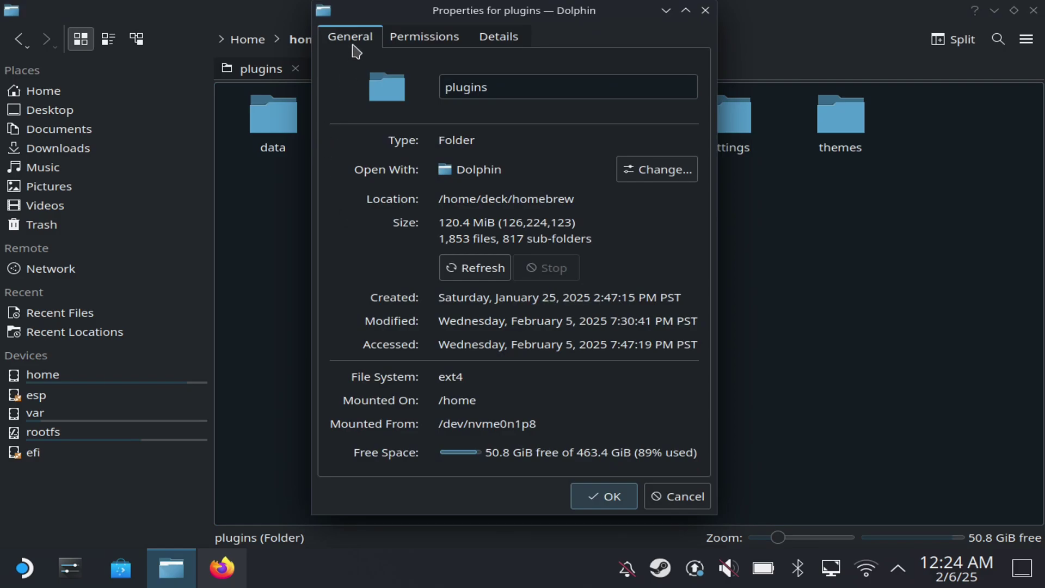
Step: Give owner, group and others Can View & Modify Content on plugins, apply, and open it
click(422, 37)
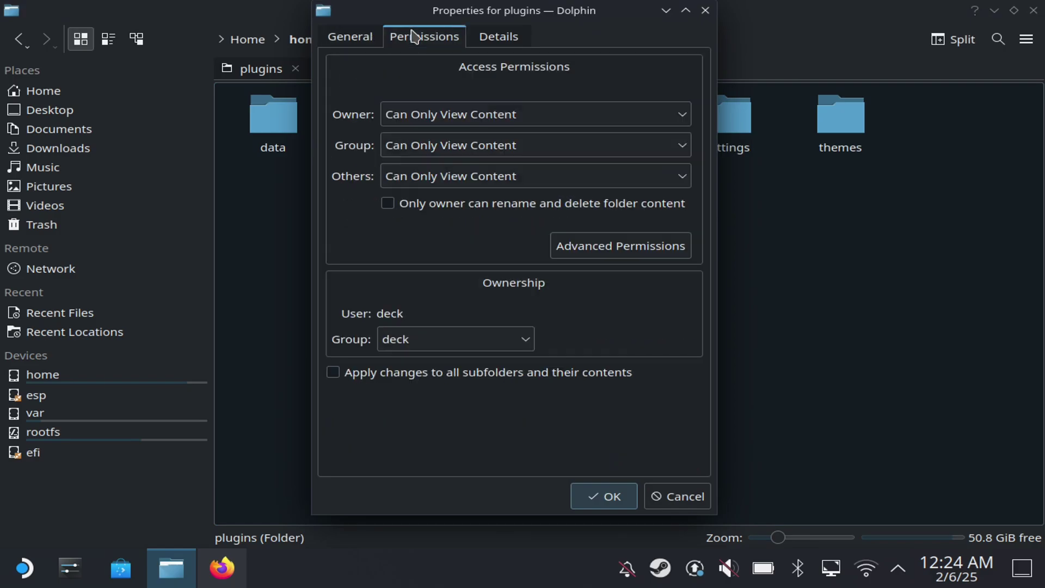
click(425, 130)
click(434, 179)
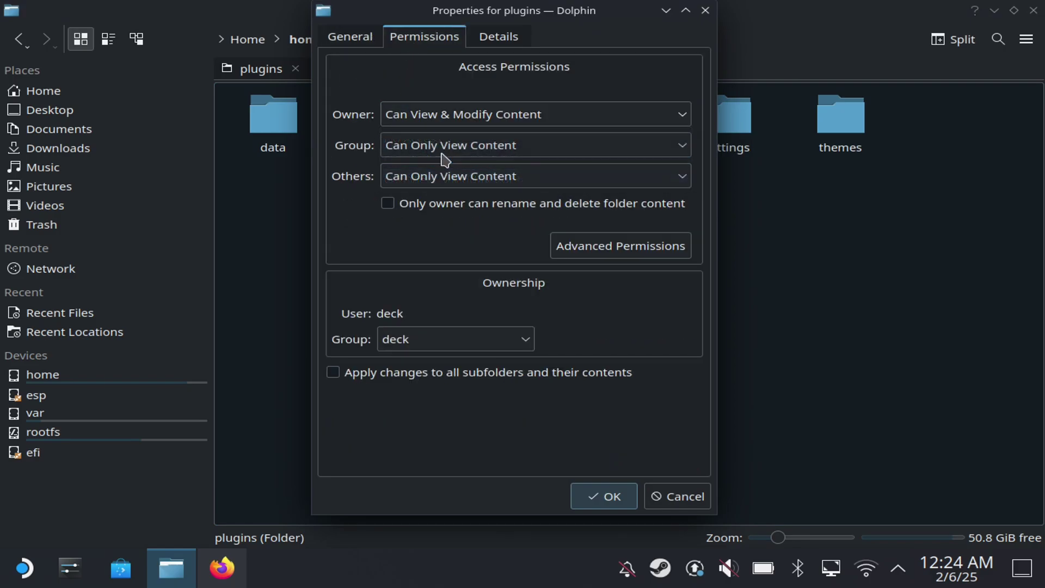
click(451, 145)
click(455, 210)
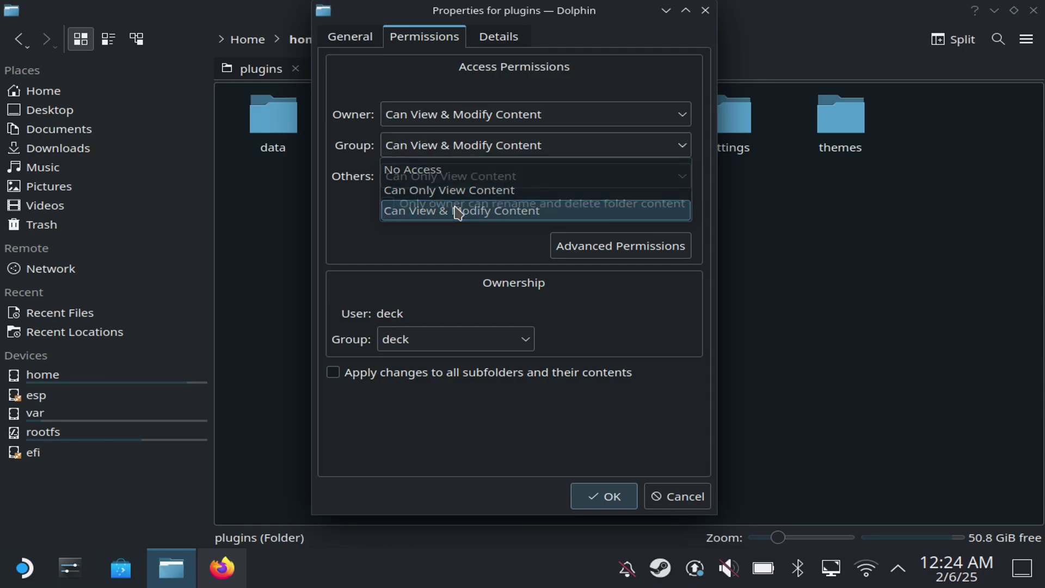
click(482, 172)
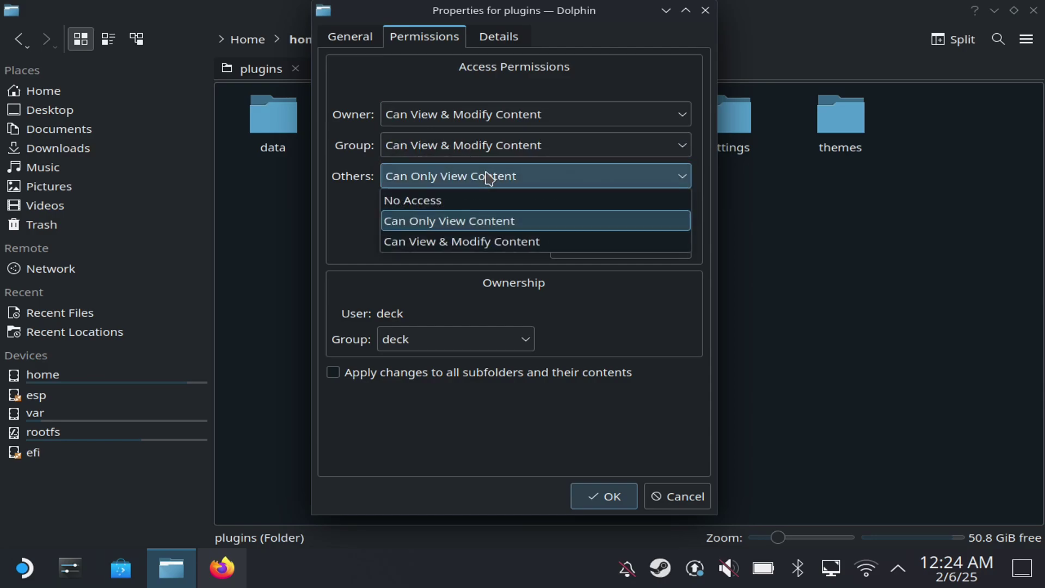
click(514, 245)
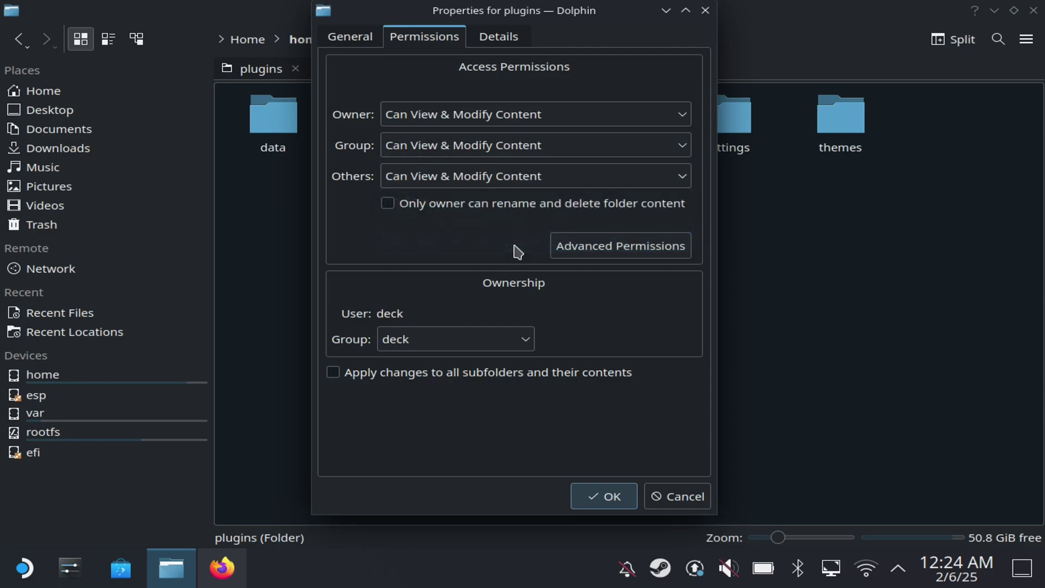
click(627, 505)
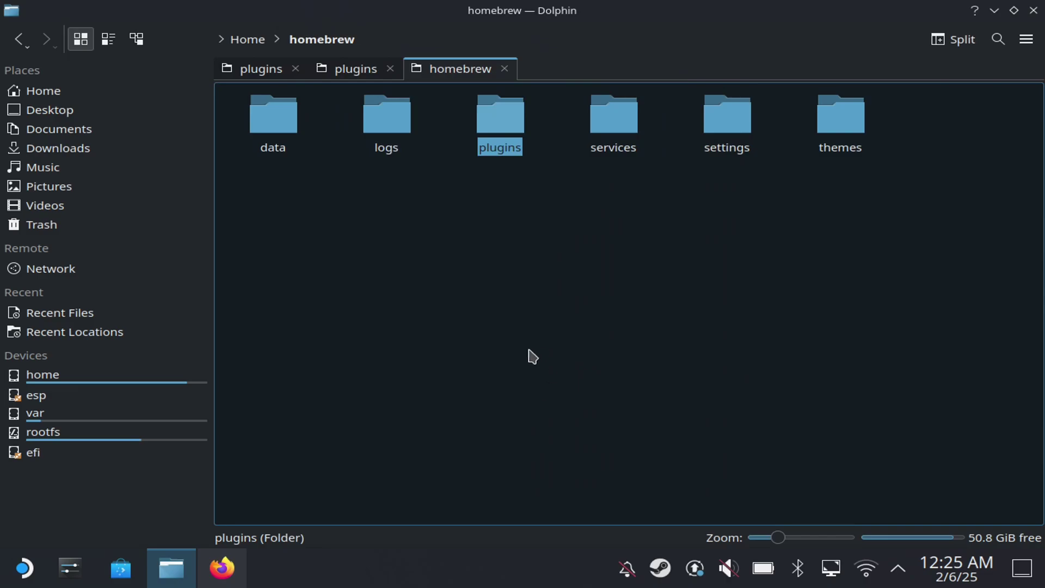
double_click(498, 121)
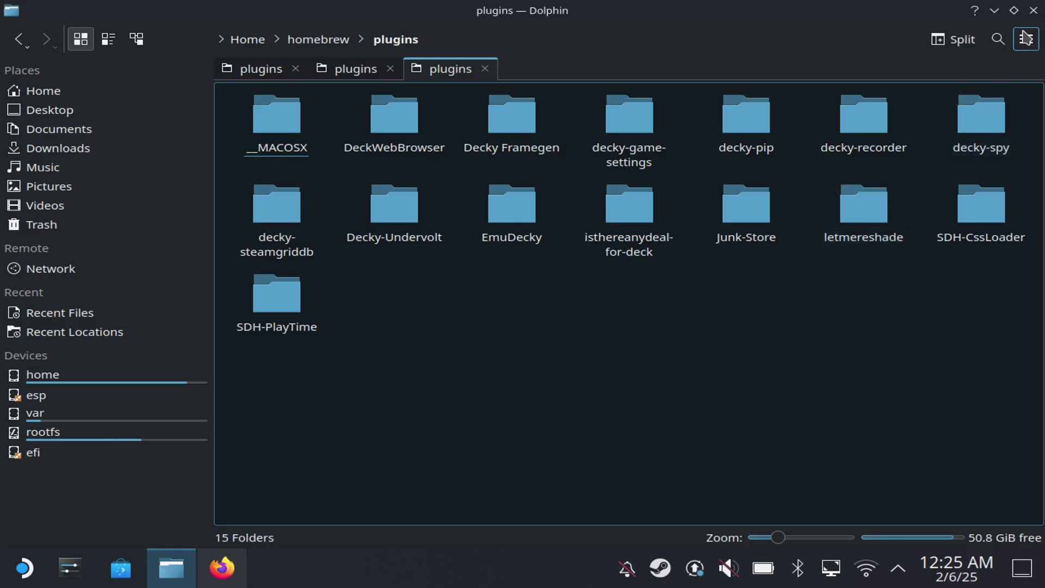
Step: Close Dolphin and bring up the LetMeReShade ReShade Manager from Decky in Quick Access
click(1033, 11)
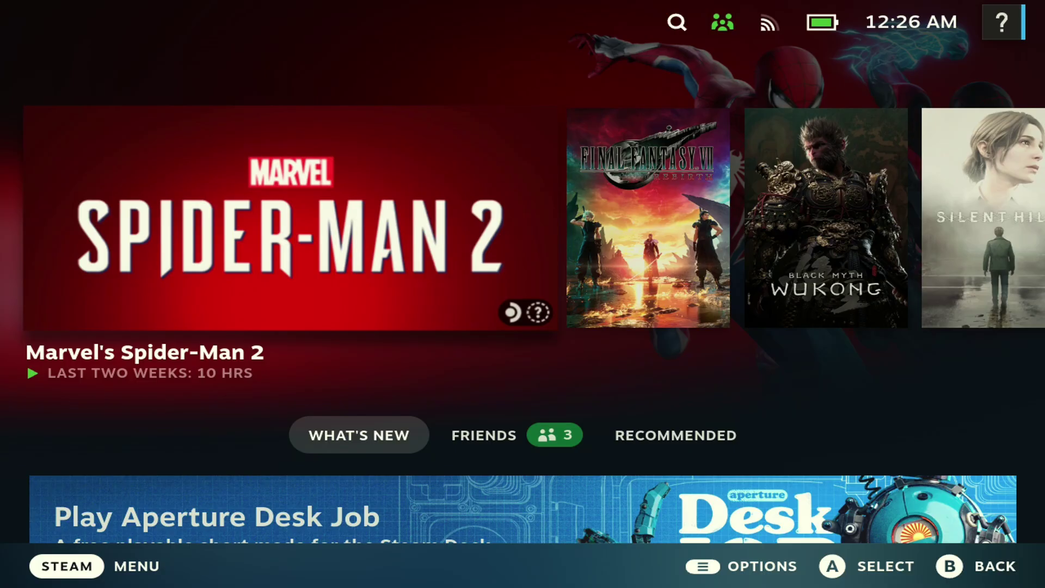
key(ctrl+2)
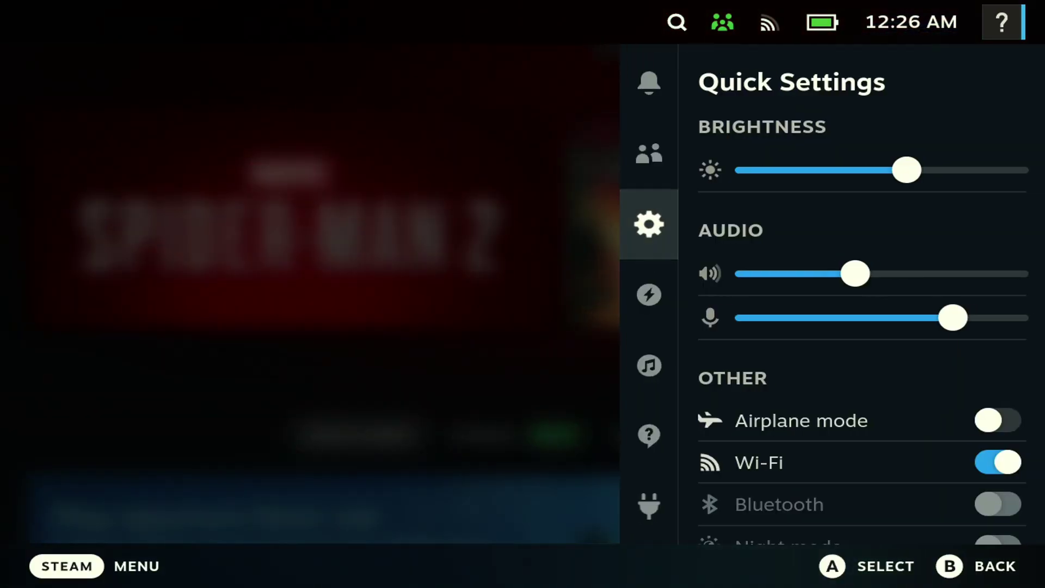
key(Down)
key(Down)
key(Down)
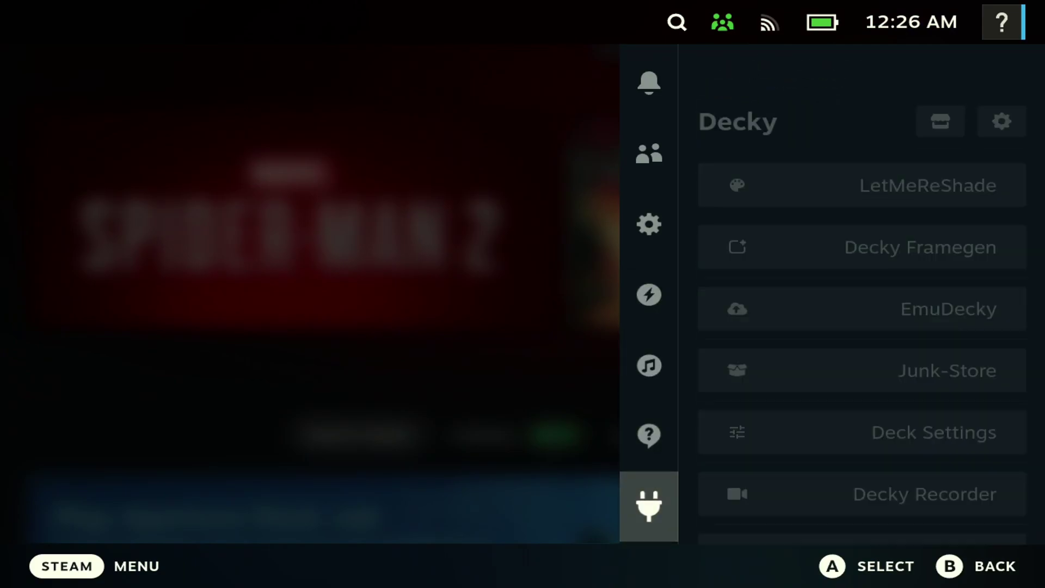
key(Right)
key(Down)
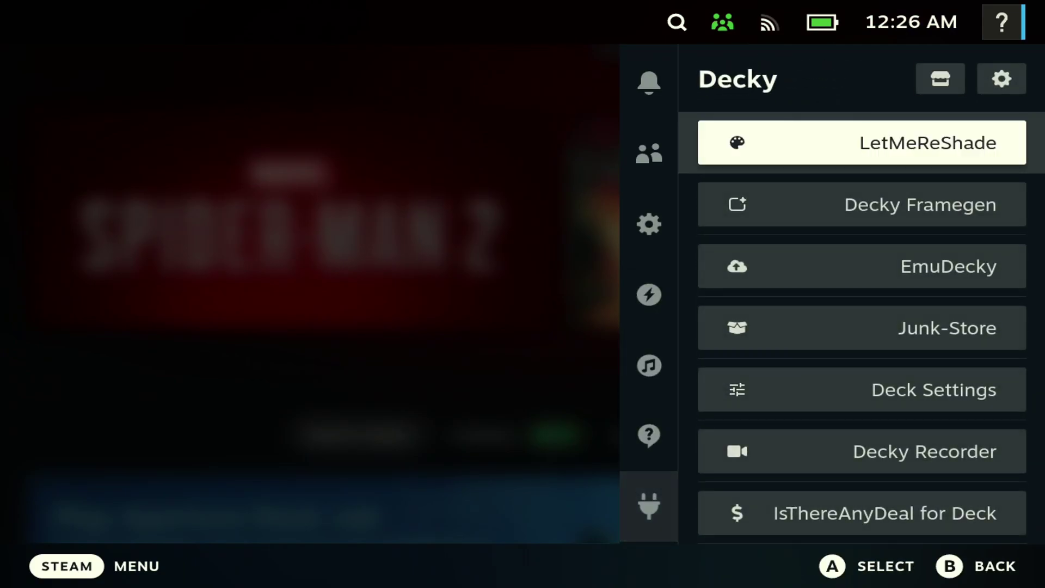
key(Return)
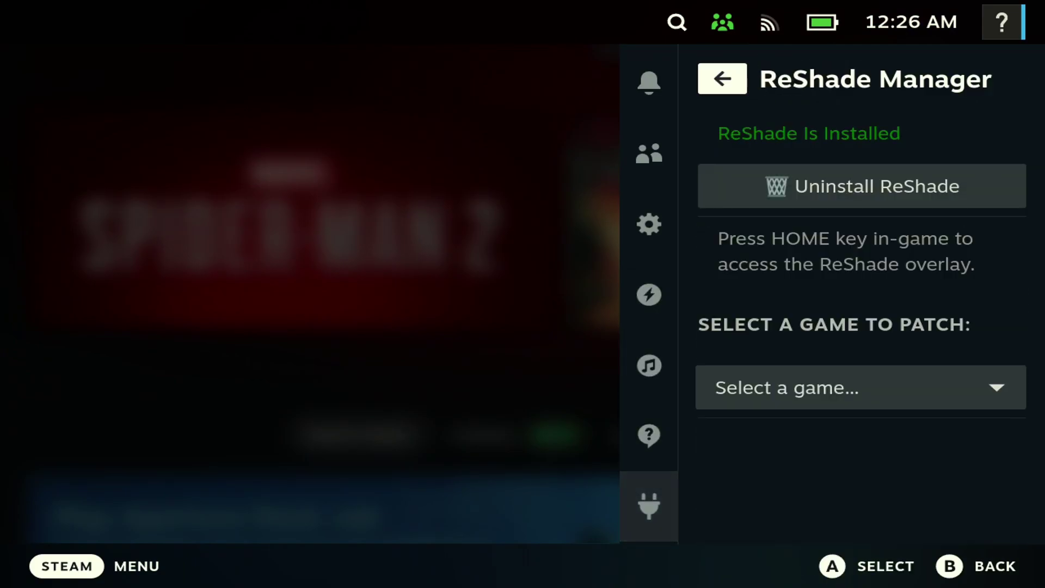
Step: Select Marvel's Spider-Man 2, install ReShade for it, and close the ReShade Manager panel
key(Down)
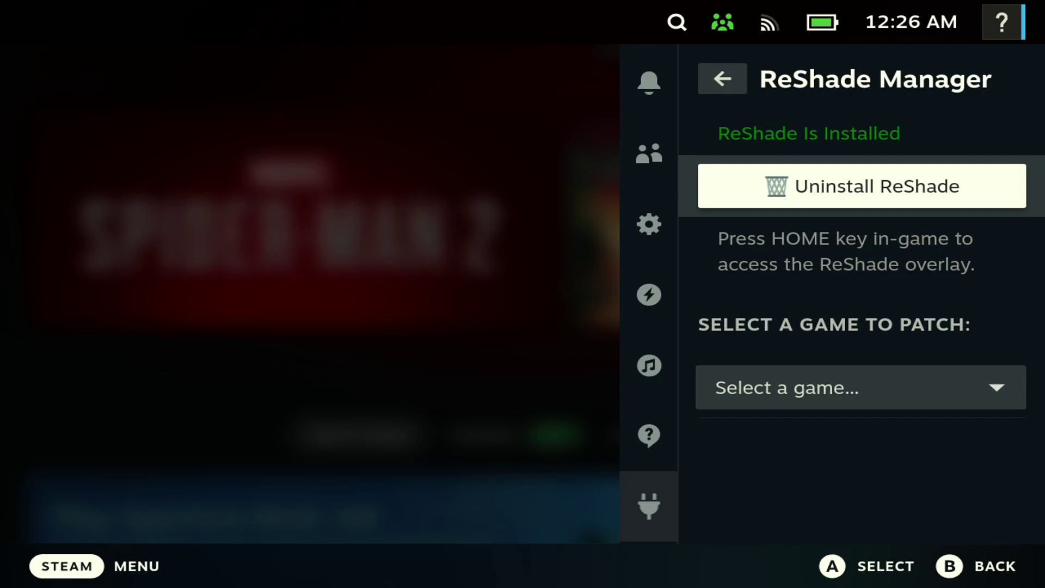
key(Down)
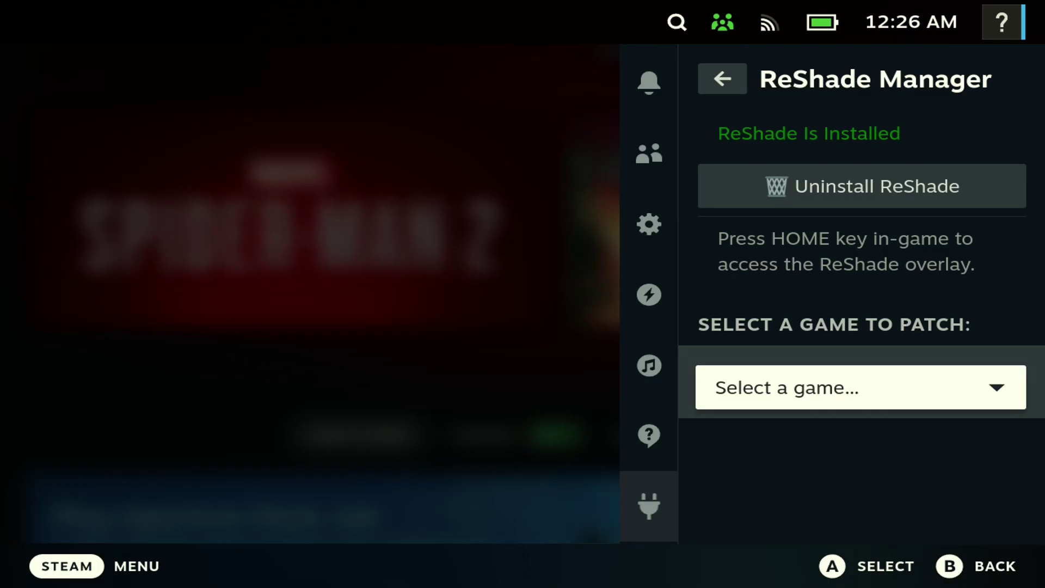
key(Return)
key(Down)
key(Down)
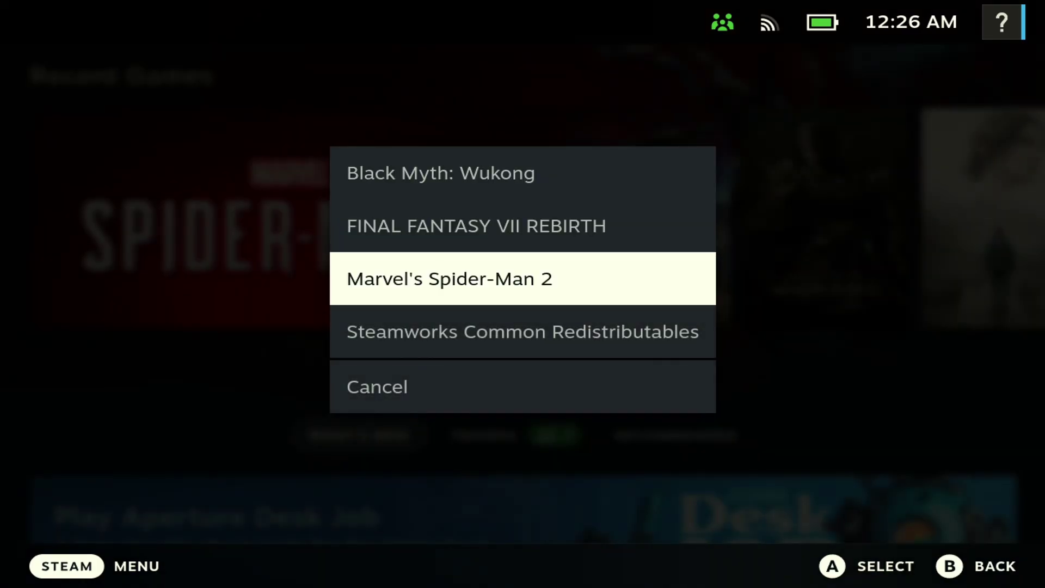
key(Return)
key(Down)
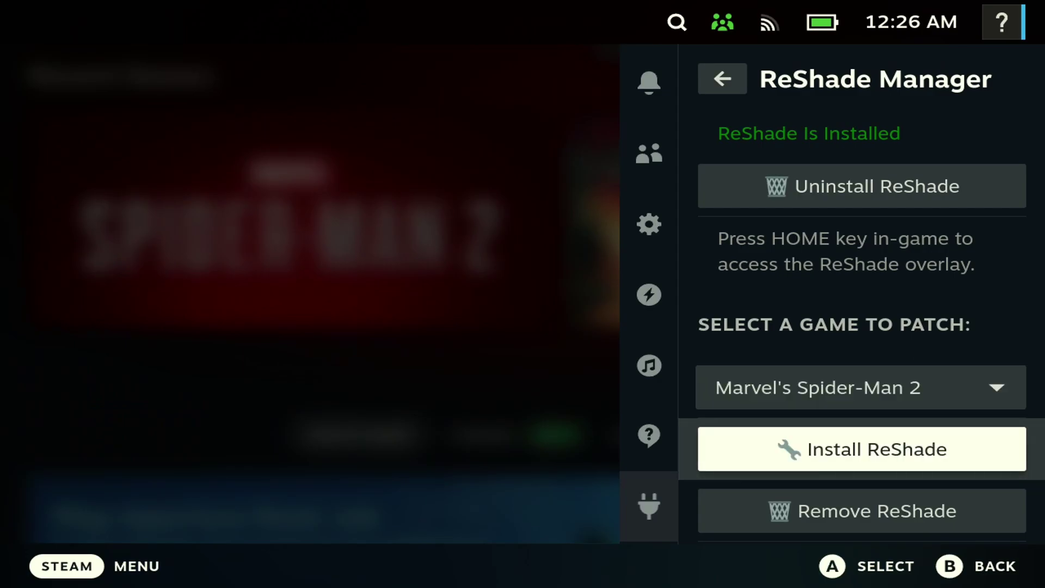
key(Return)
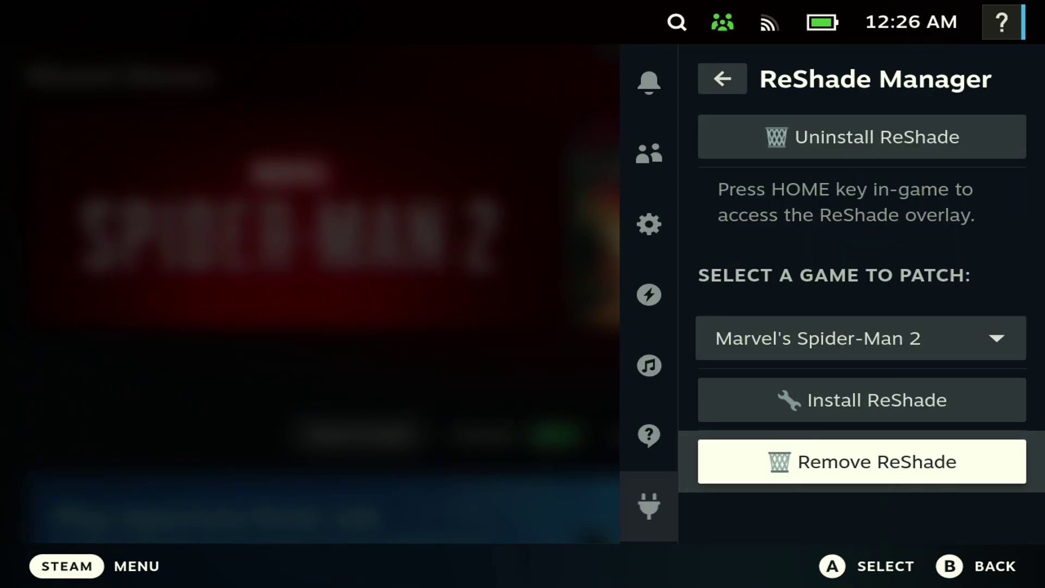
key(Down)
key(Up)
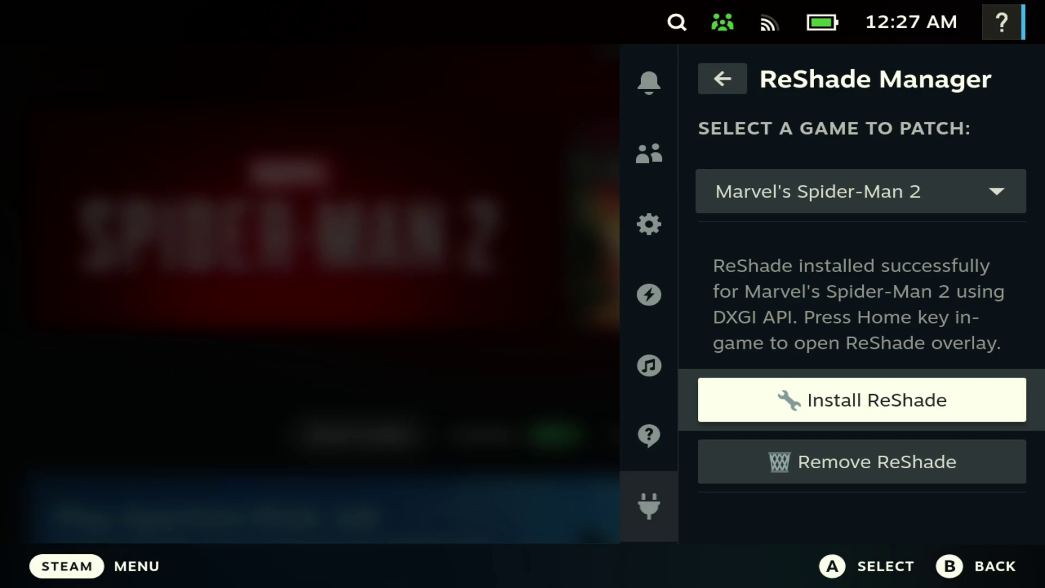
key(Escape)
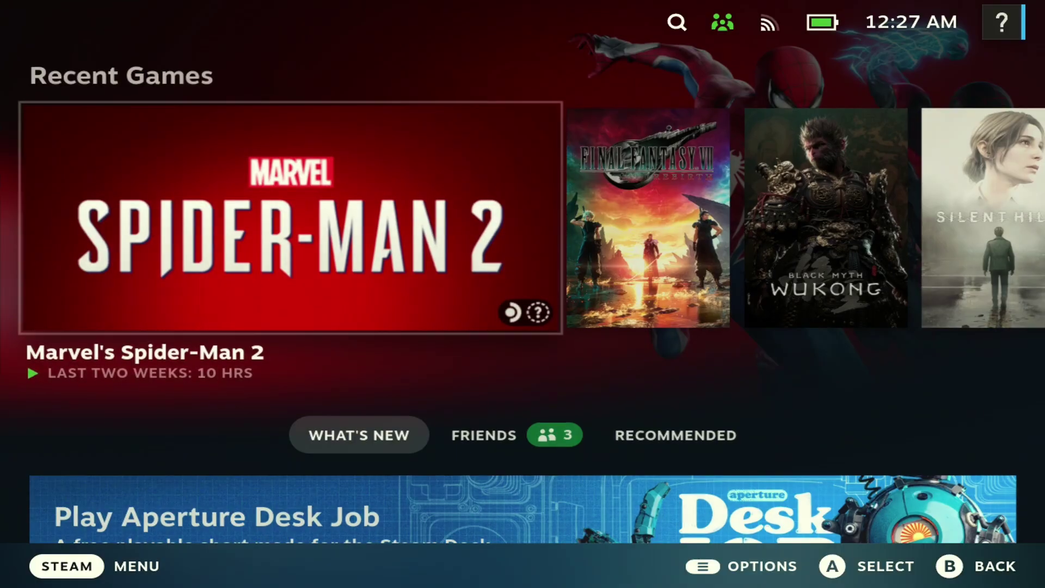
Step: Go into Marvel's Spider-Man 2 controller settings and reach the back grip L4 binding
key(Return)
key(Right)
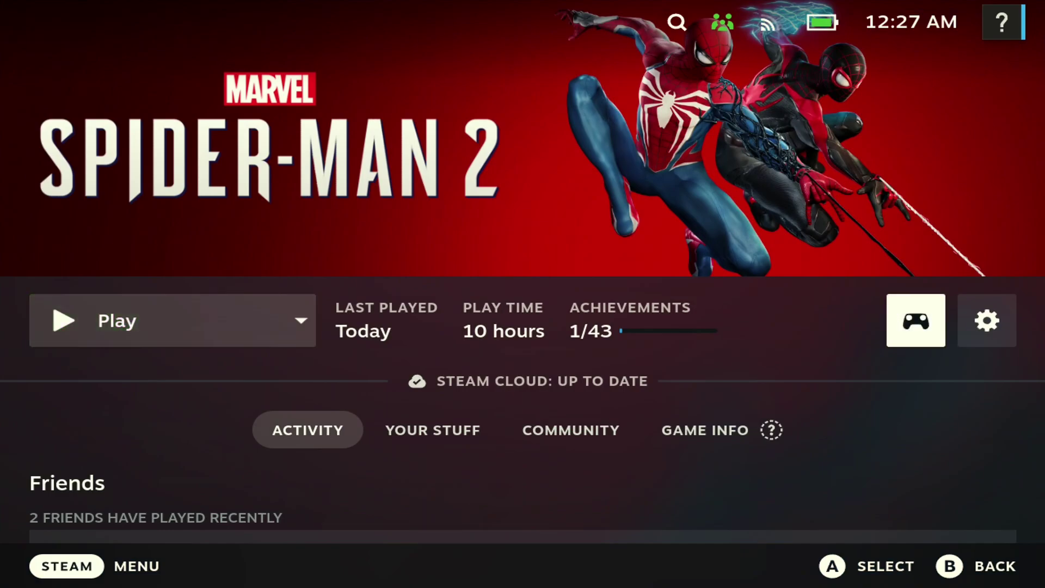
key(Return)
key(Down)
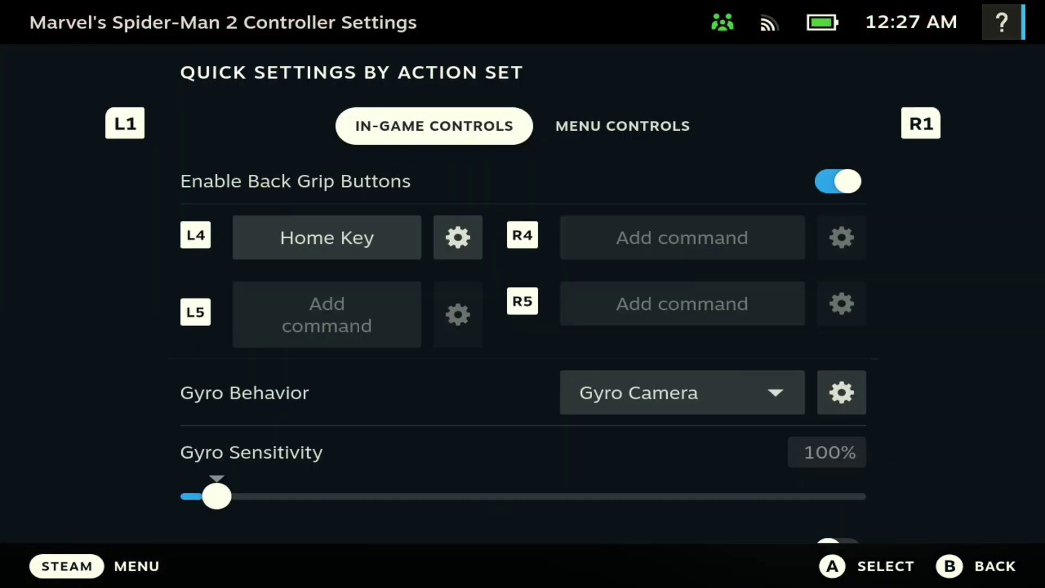
key(Down)
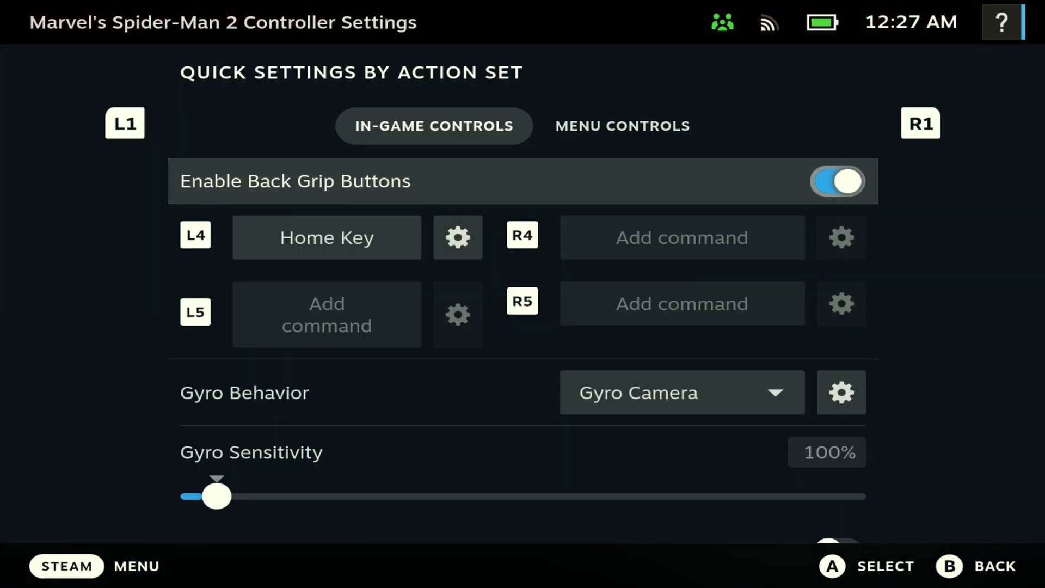
key(Down)
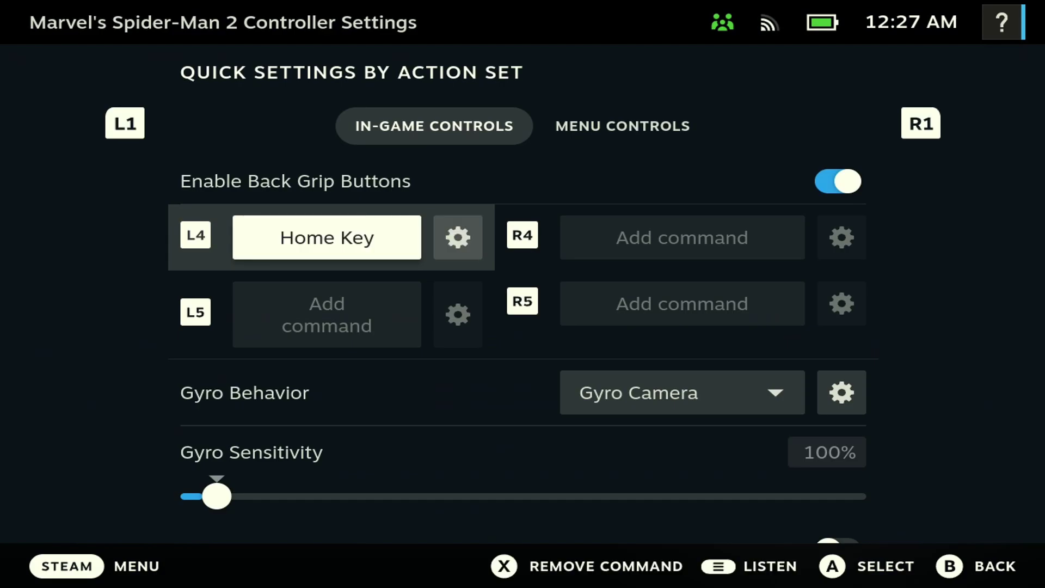
Step: Bind L4 to the keyboard Home key, then leave the controller settings
key(Return)
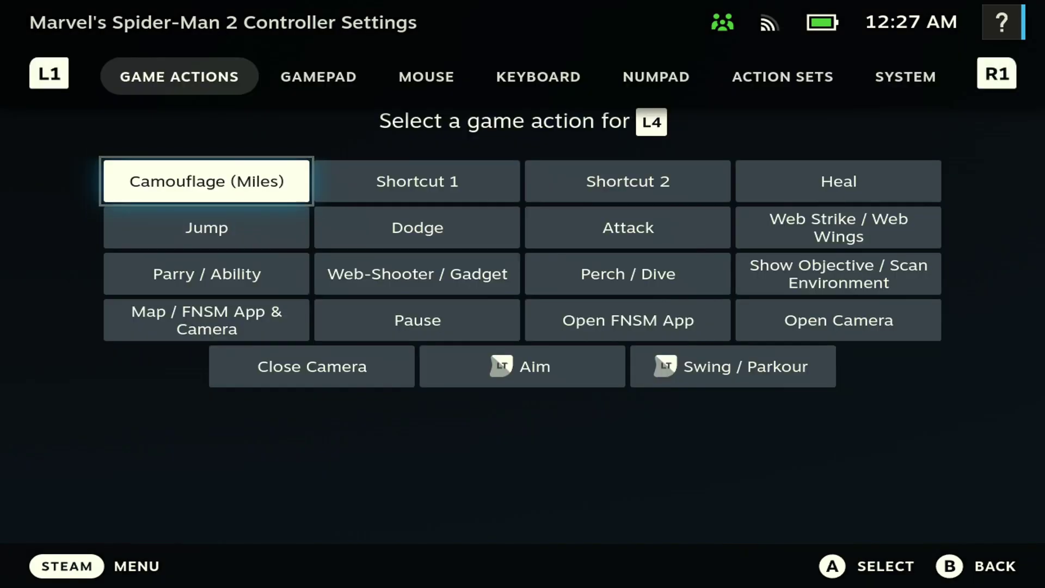
key(Tab)
key(Tab)
key(Tab)
key(Tab)
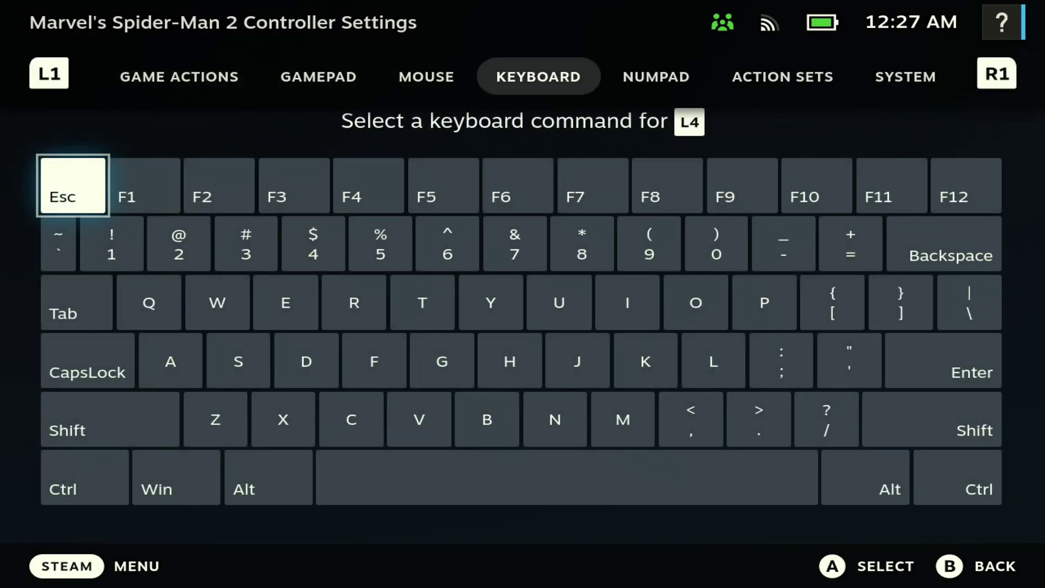
key(Right)
key(Left)
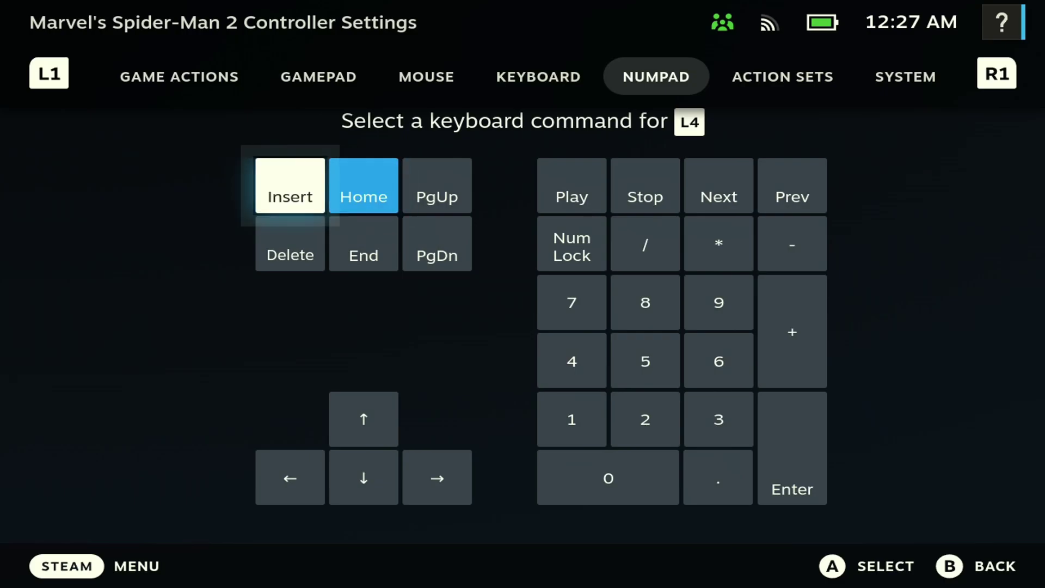
key(Right)
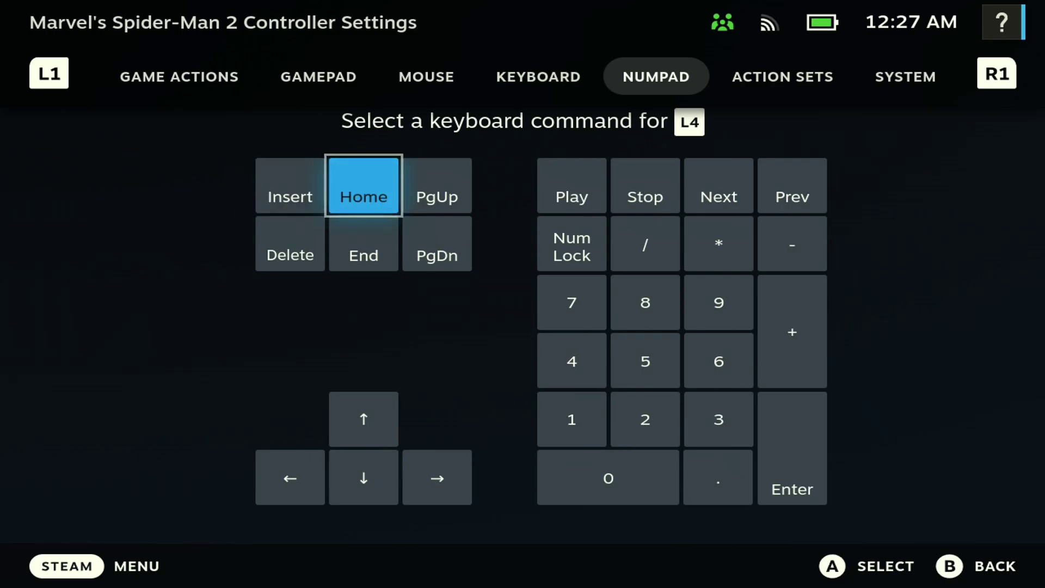
key(Return)
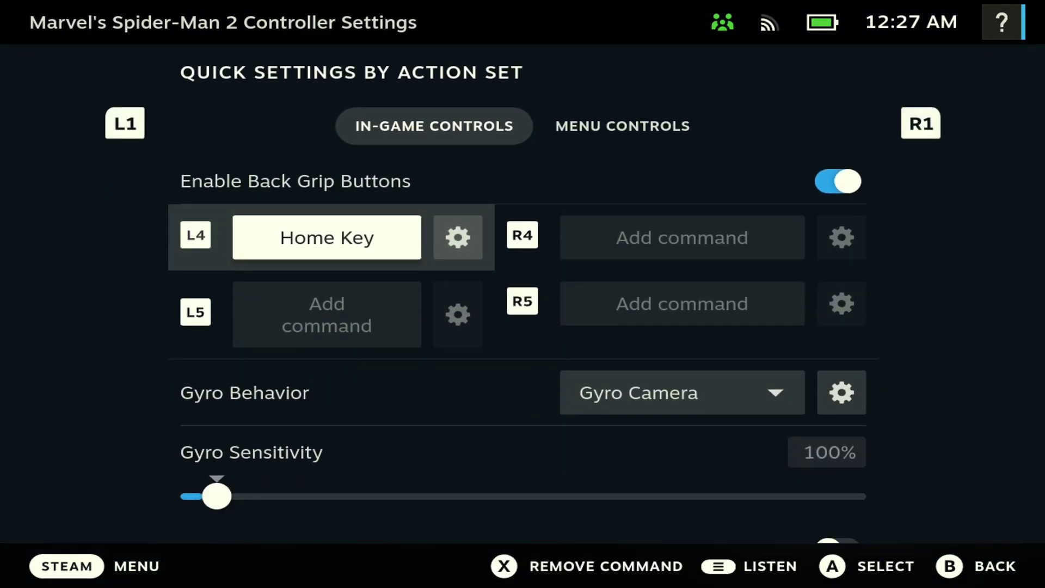
key(Down)
key(Up)
key(Escape)
Step: Launch Marvel's Spider-Man 2 and press Home in-game to show the ReShade overlay
key(Return)
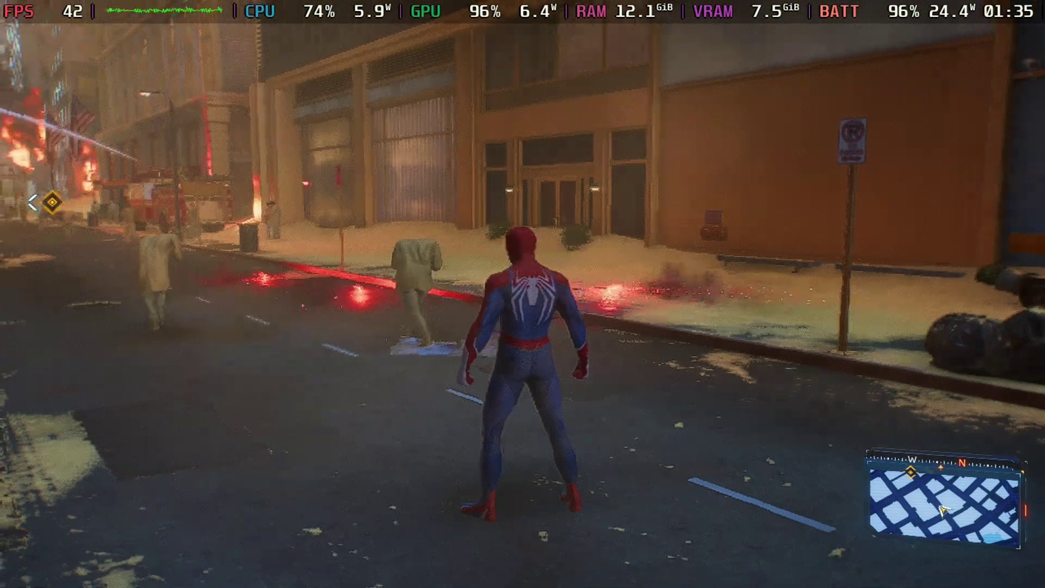
key(Home)
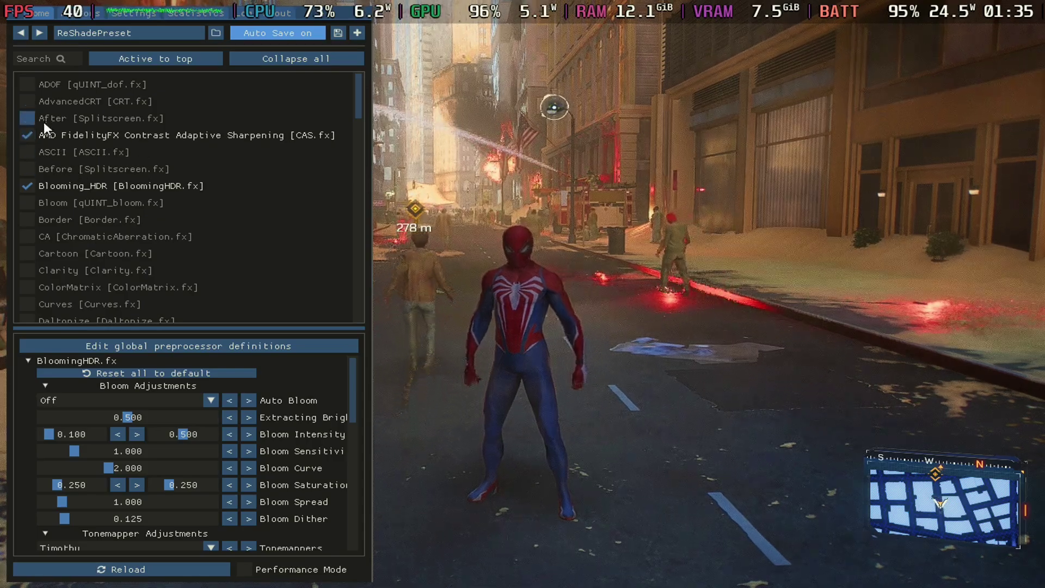
mouse_move(42, 136)
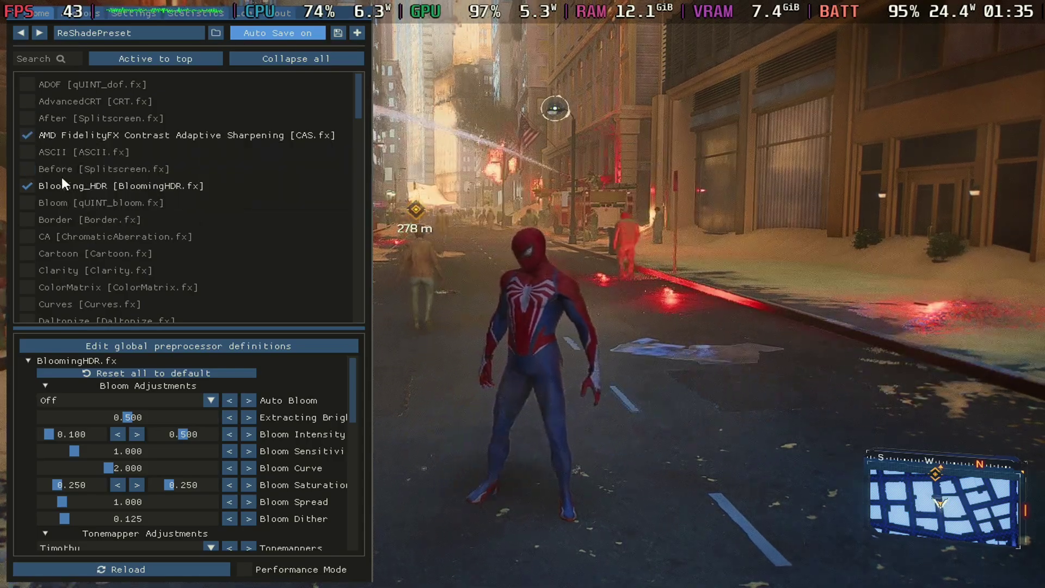
mouse_move(39, 136)
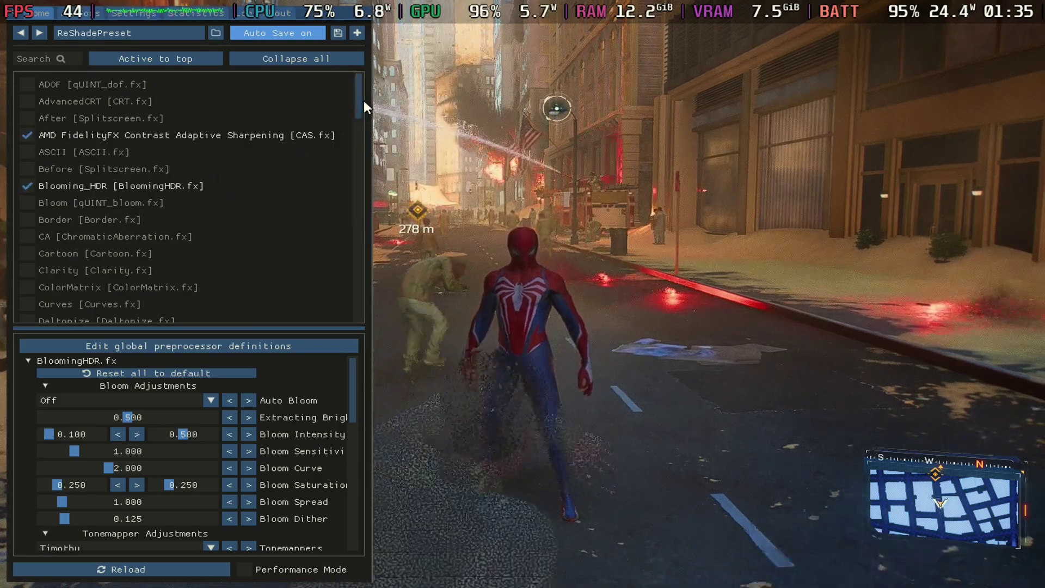
mouse_move(358, 103)
mouse_down()
mouse_move(339, 293)
mouse_move(321, 81)
mouse_up()
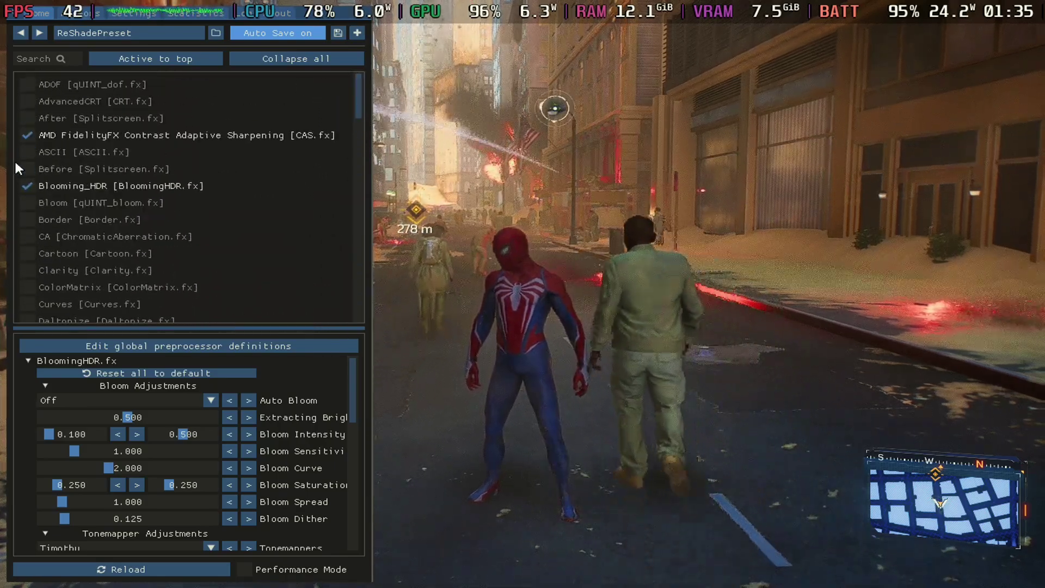
click(25, 135)
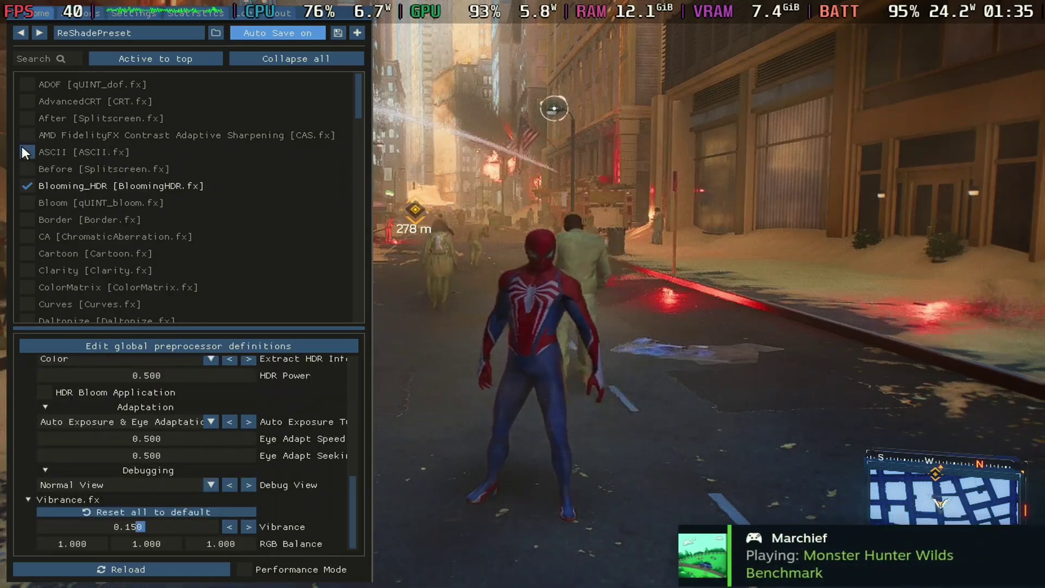
click(26, 186)
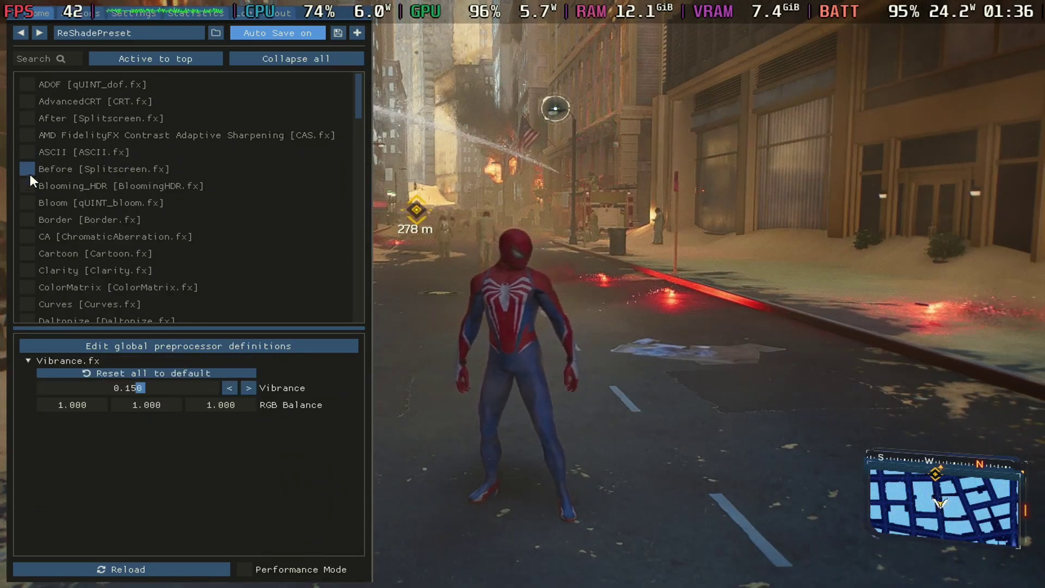
click(25, 135)
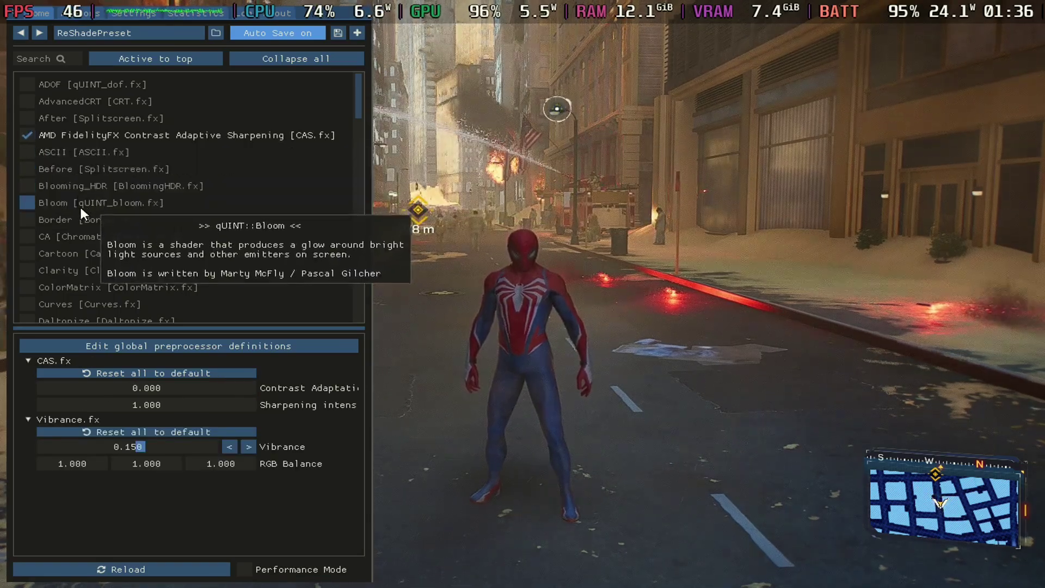
Step: Toggle Blooming_HDR on and off repeatedly to compare, leaving it switched on
click(26, 184)
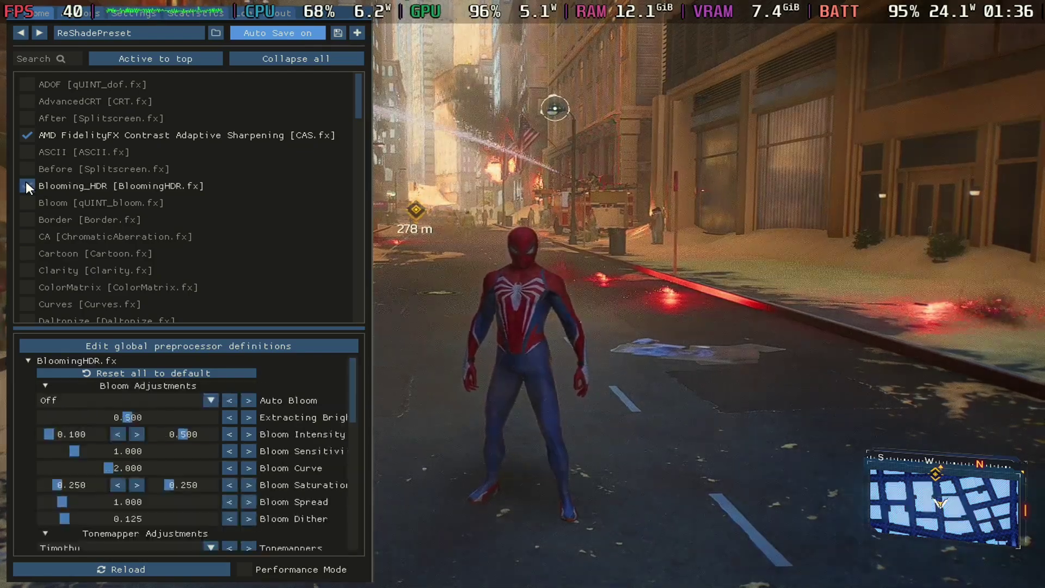
click(26, 183)
click(26, 183)
click(26, 183)
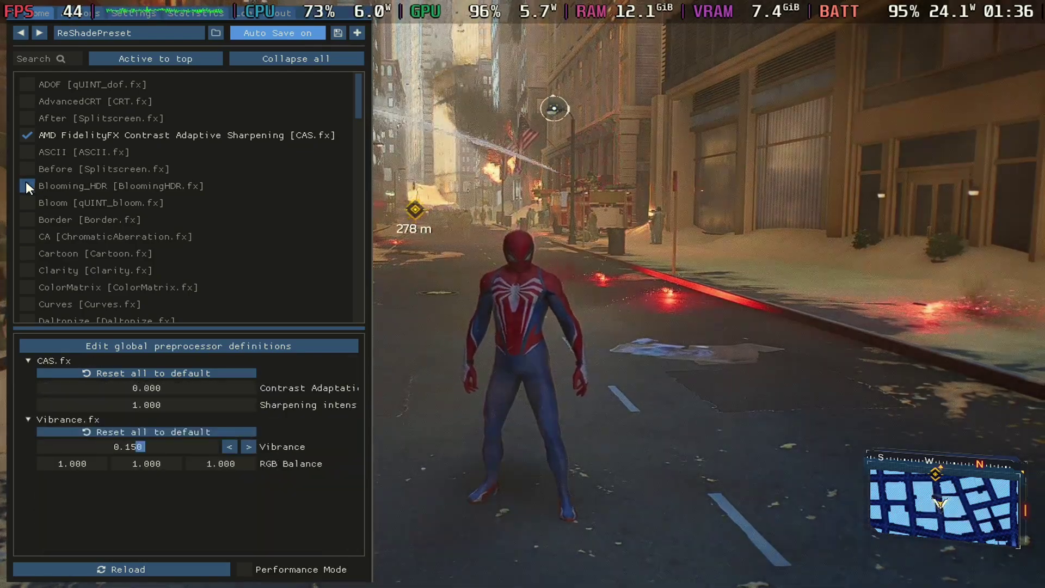
click(26, 184)
click(26, 183)
click(26, 184)
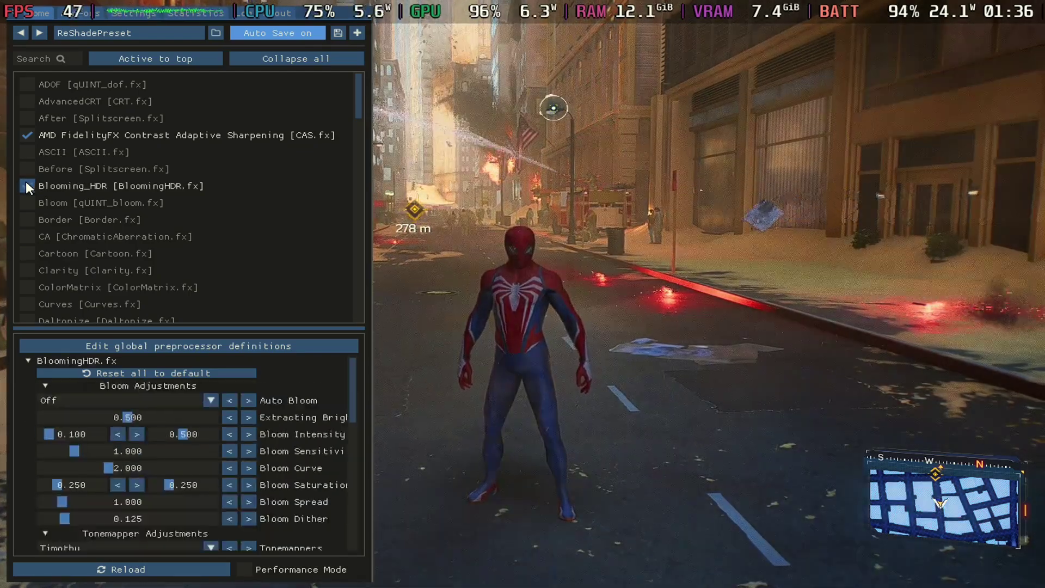
click(26, 182)
click(25, 182)
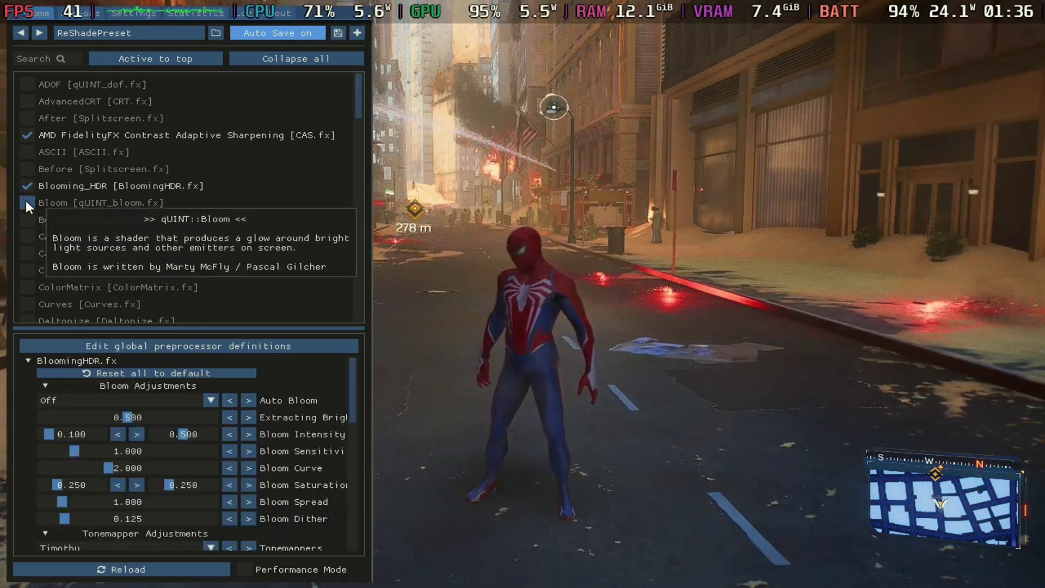
Step: Briefly try qUINT Bloom and Cartoon, then uncheck AMD FidelityFX CAS and Blooming_HDR
click(28, 204)
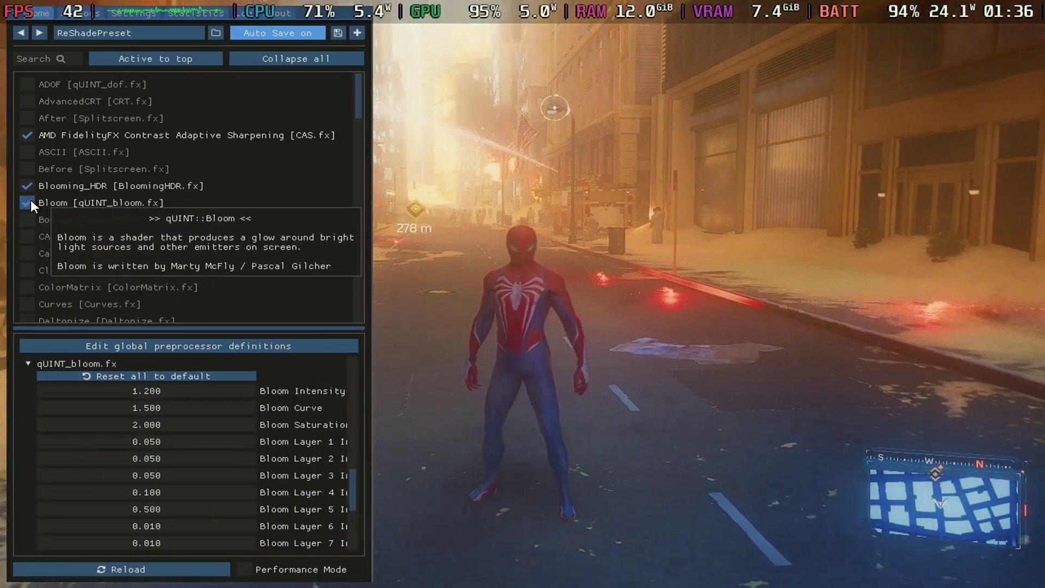
click(28, 203)
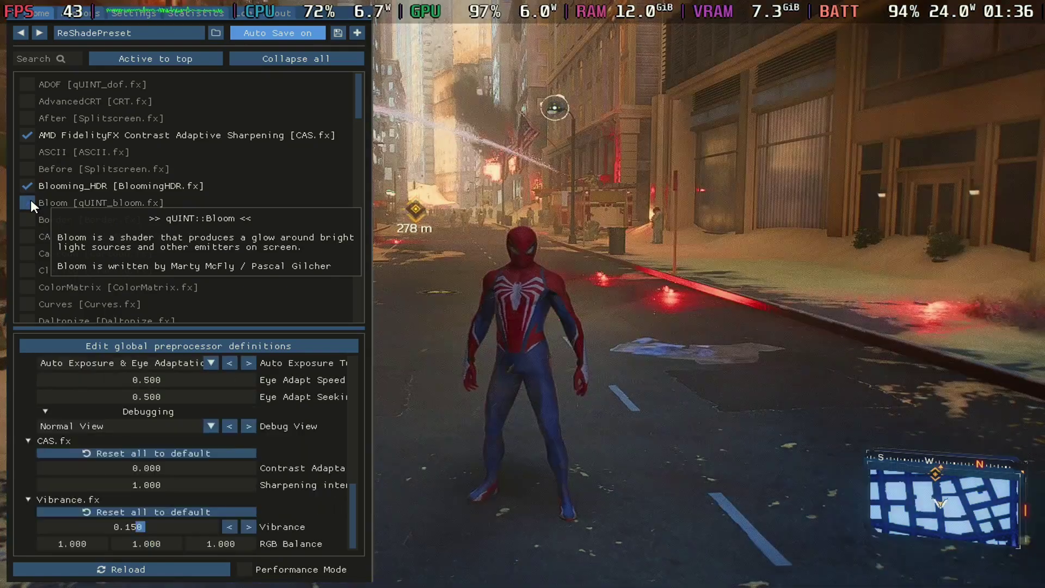
click(31, 252)
click(31, 251)
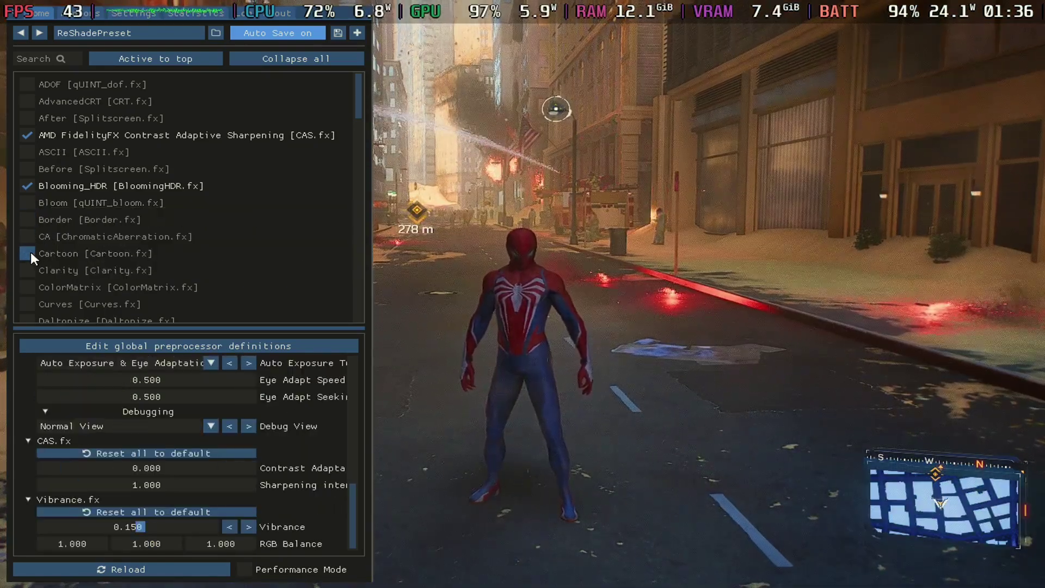
click(30, 252)
click(31, 251)
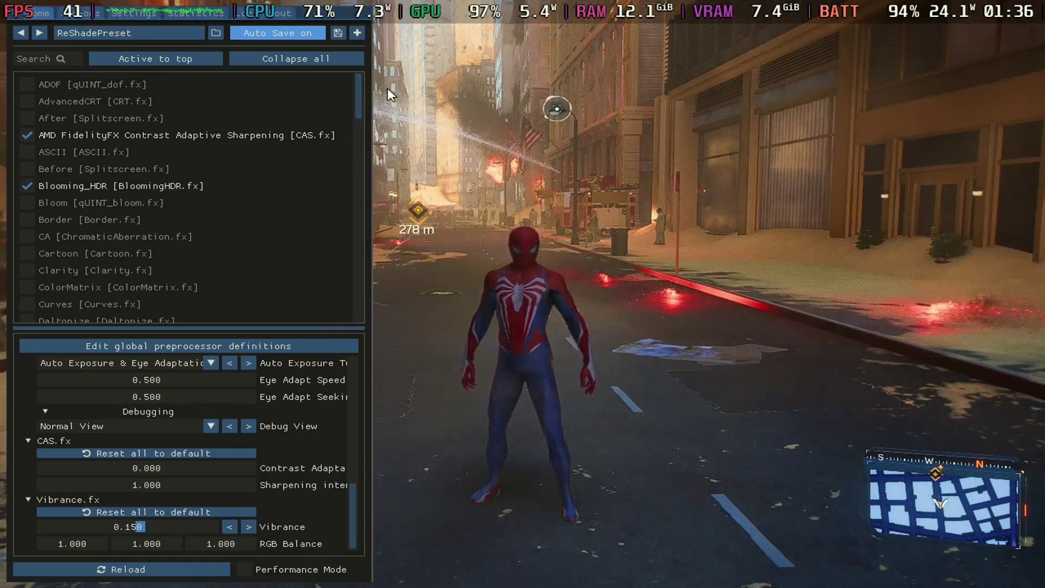
click(37, 135)
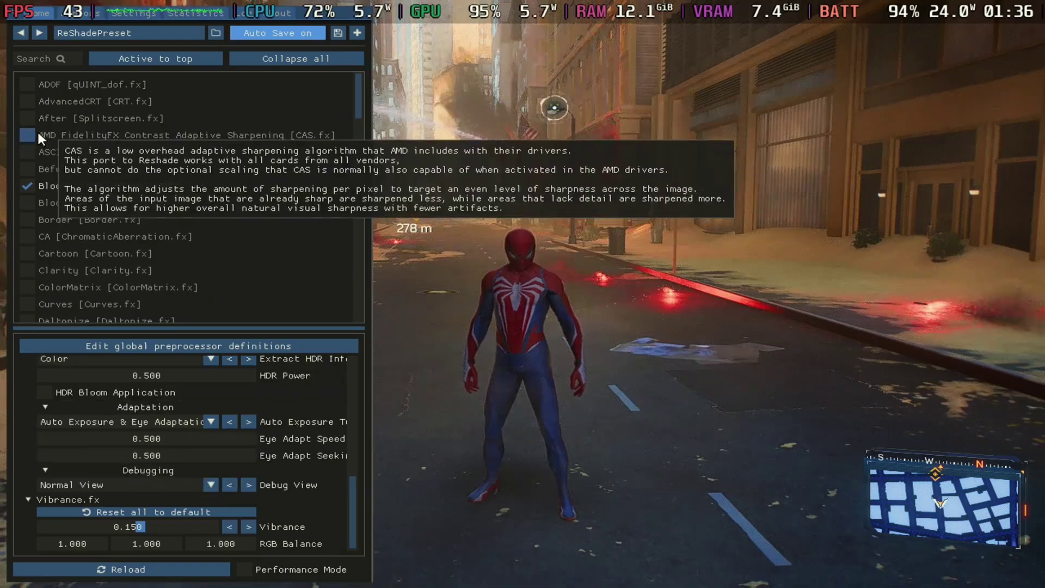
click(22, 181)
Step: Hide the overlay, run and web-swing toward the waypoint, then reopen ReShade with Home
key(Home)
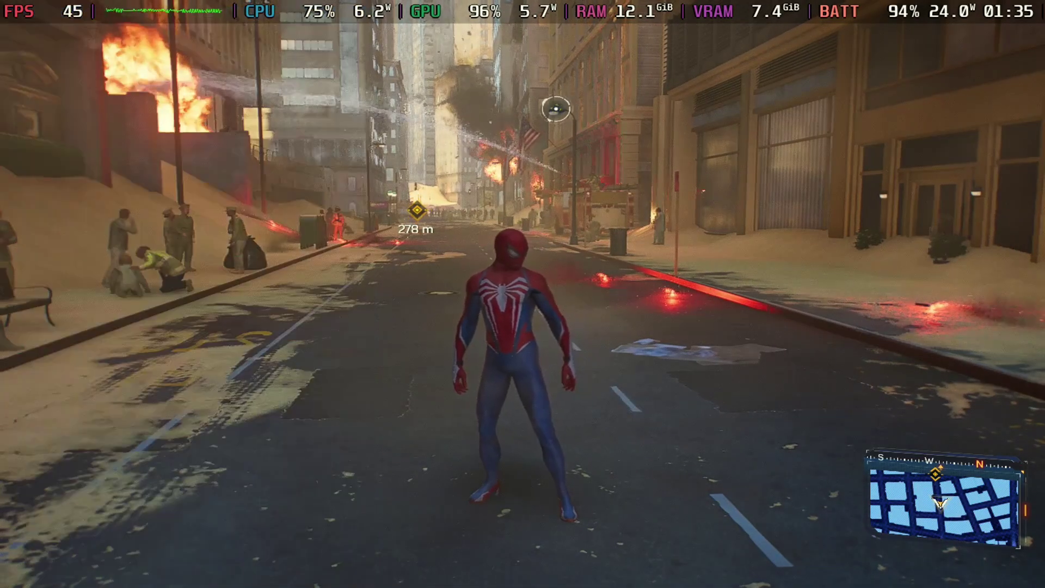
key(w)
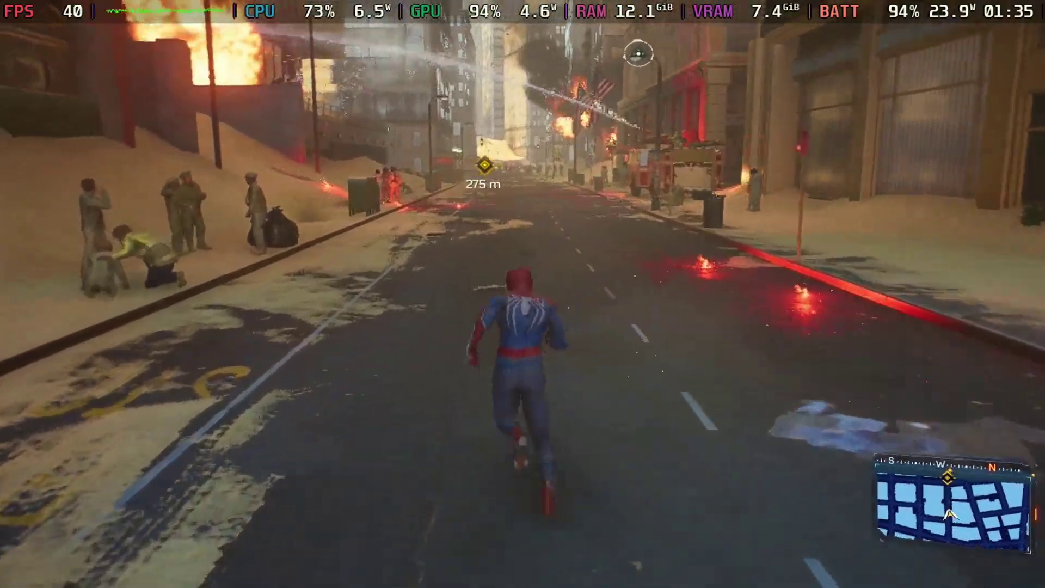
key(space)
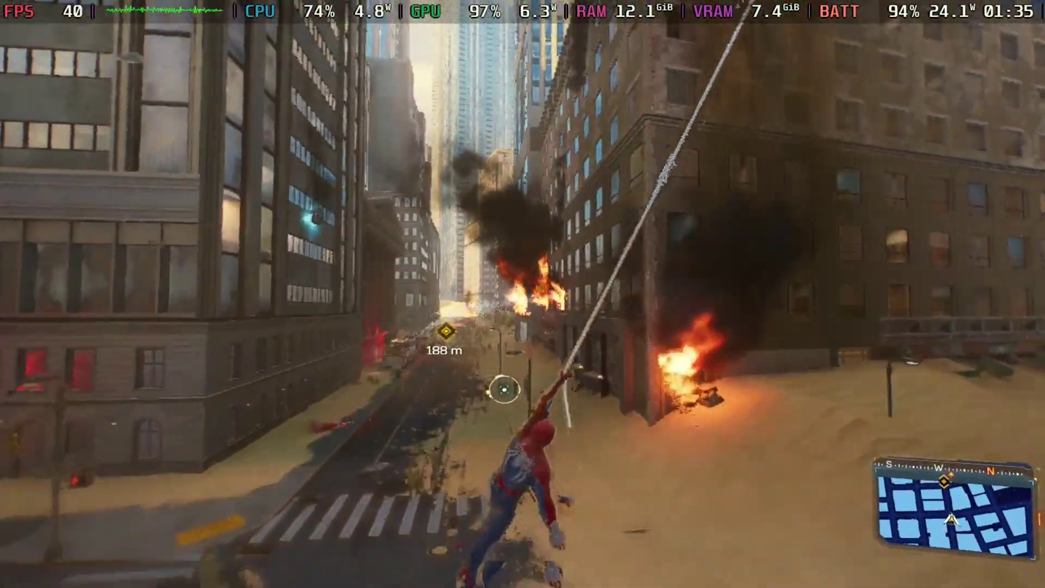
key(space)
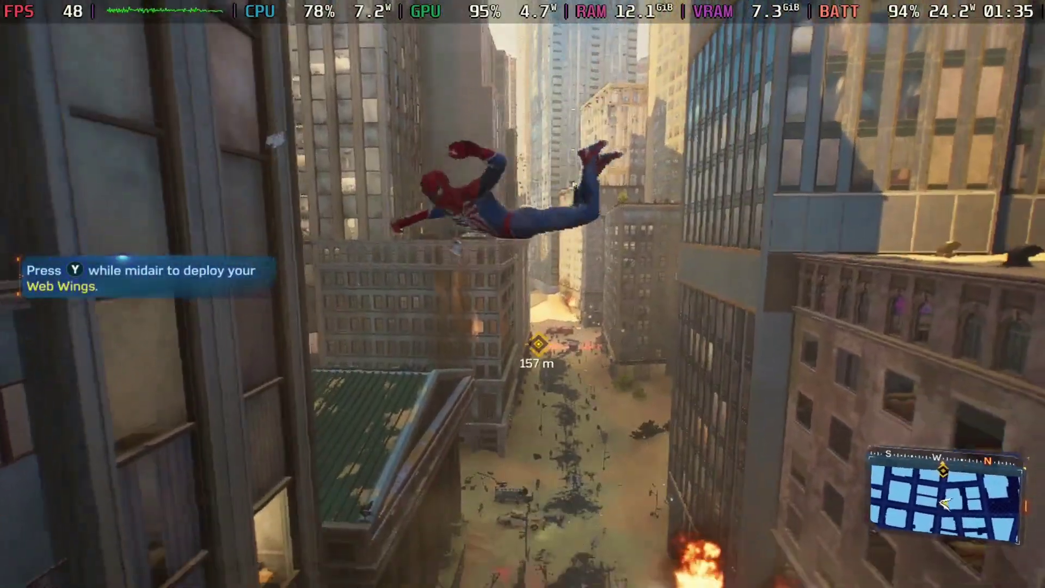
key(Home)
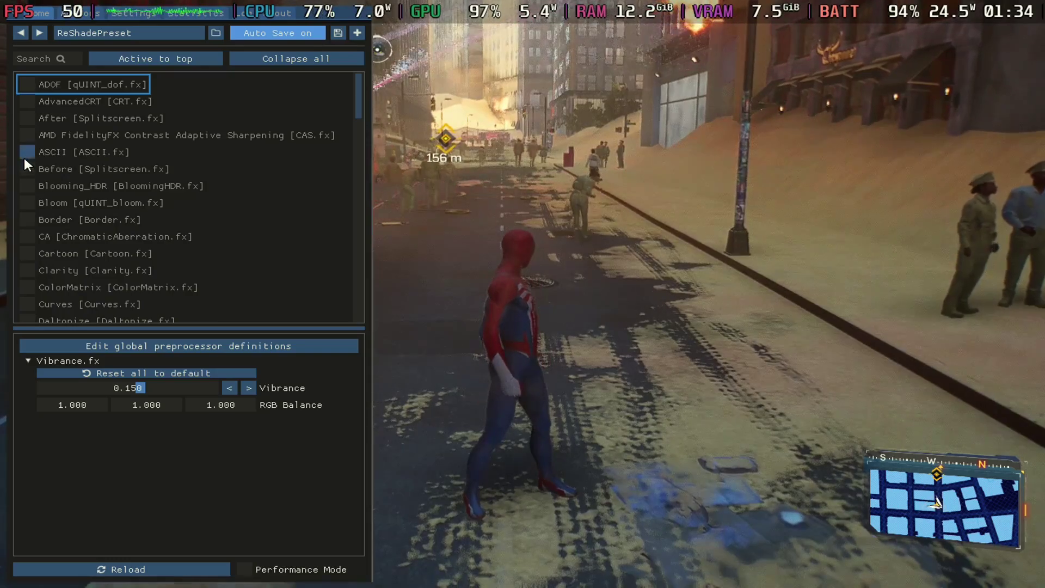
Step: Re-check AMD FidelityFX CAS and Blooming_HDR, close the overlay with Home, and run forward
click(21, 135)
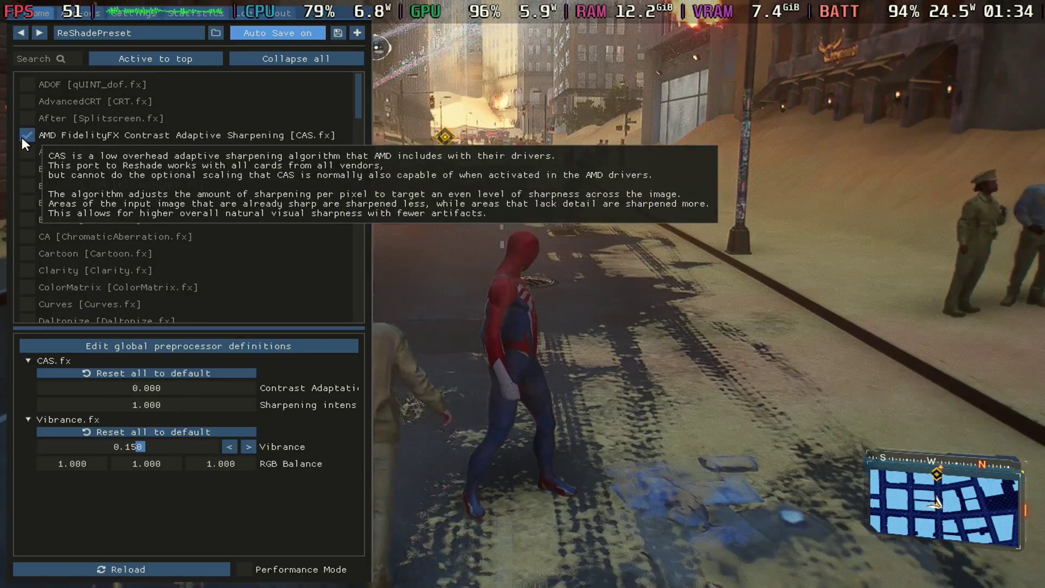
click(24, 191)
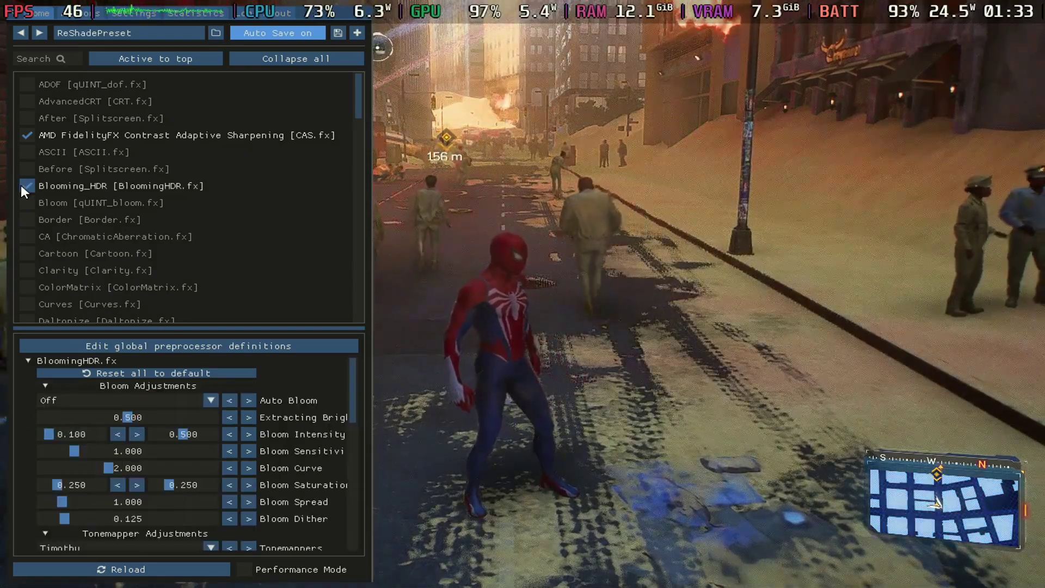
key(Home)
key(w)
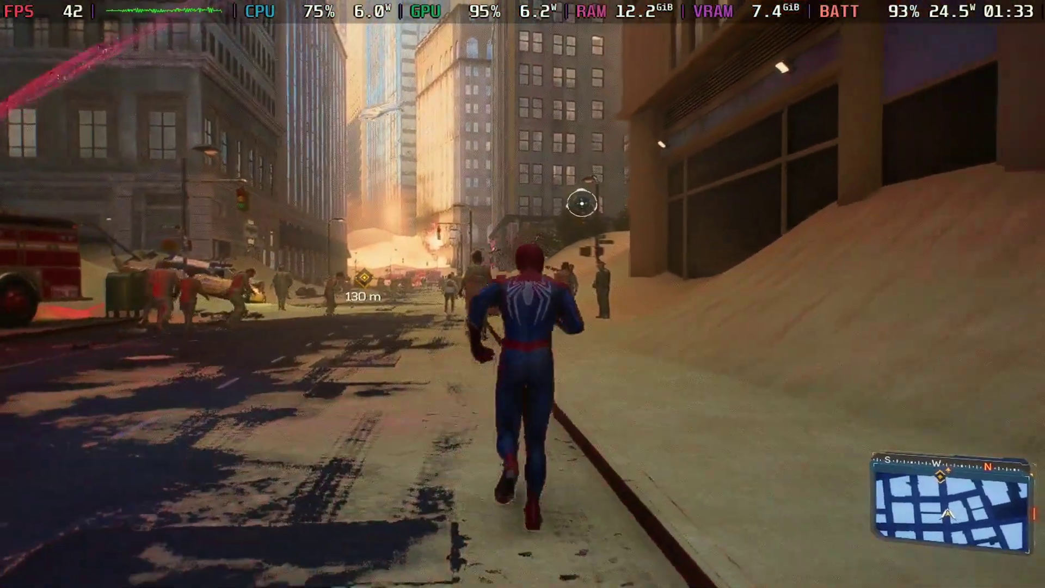
Step: Run down the sand-covered street and leap into a web-swing toward the waypoint 108 m away
key(space)
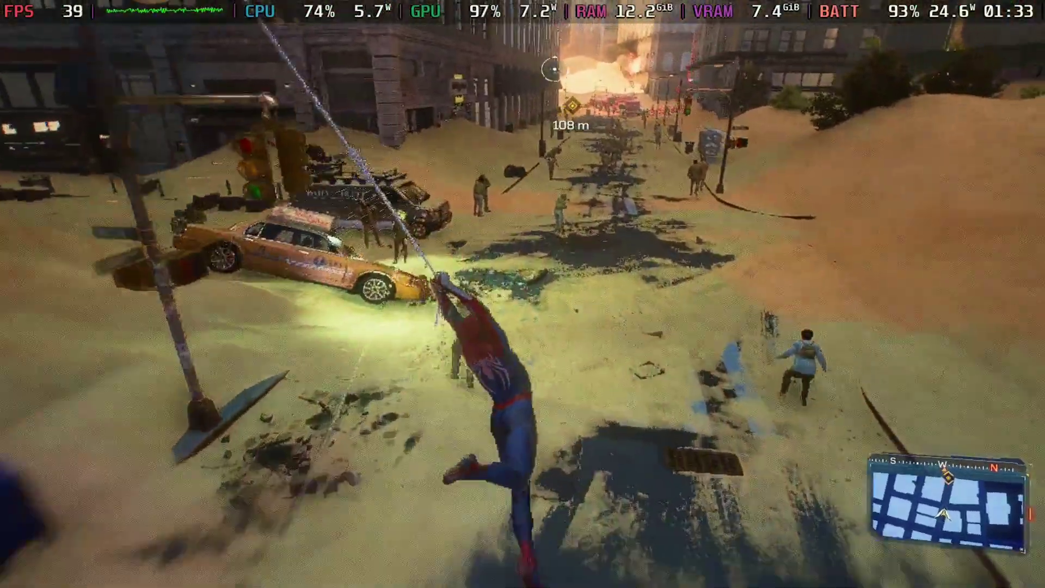